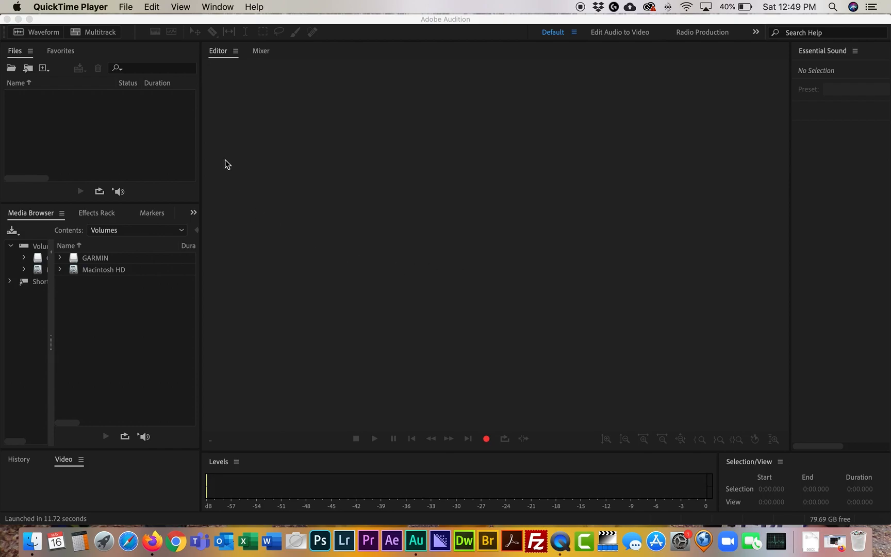
Step: Check the default input device and its available options in the audio hardware preferences
left_click(237, 170)
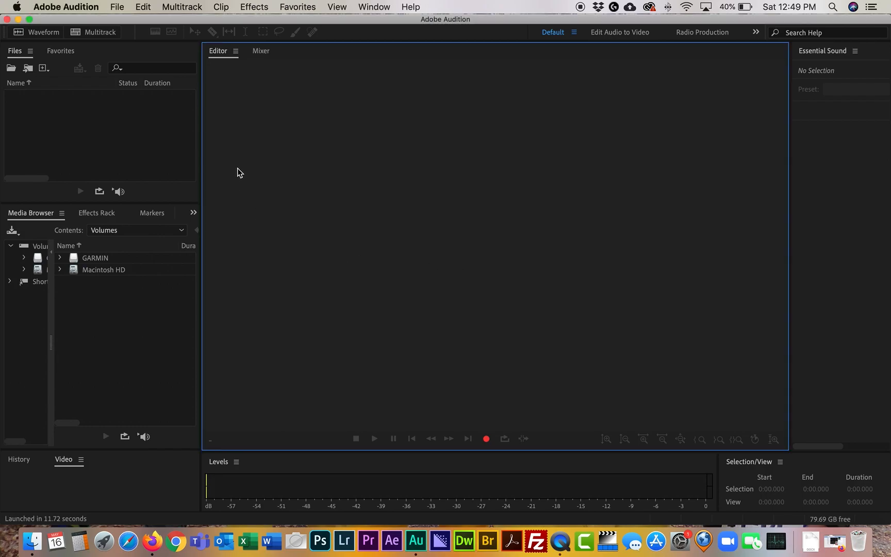
left_click(80, 10)
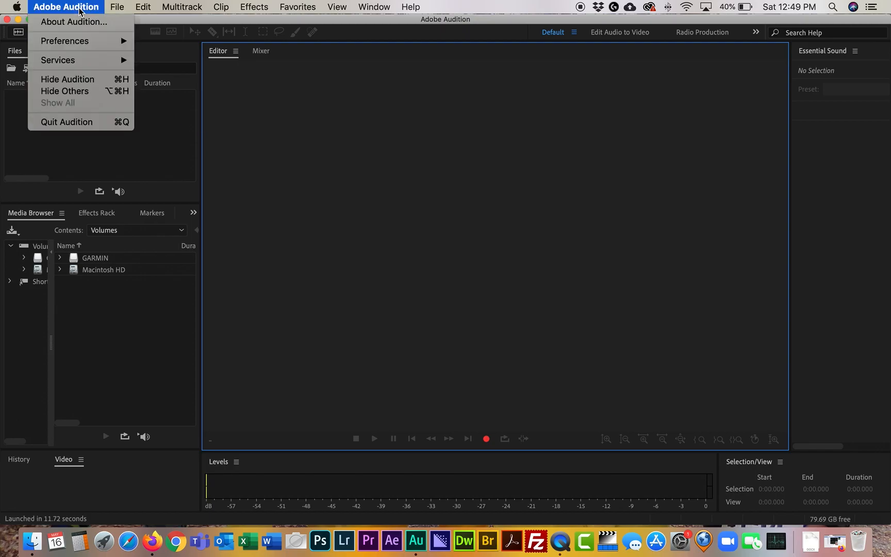
mouse_move(77, 41)
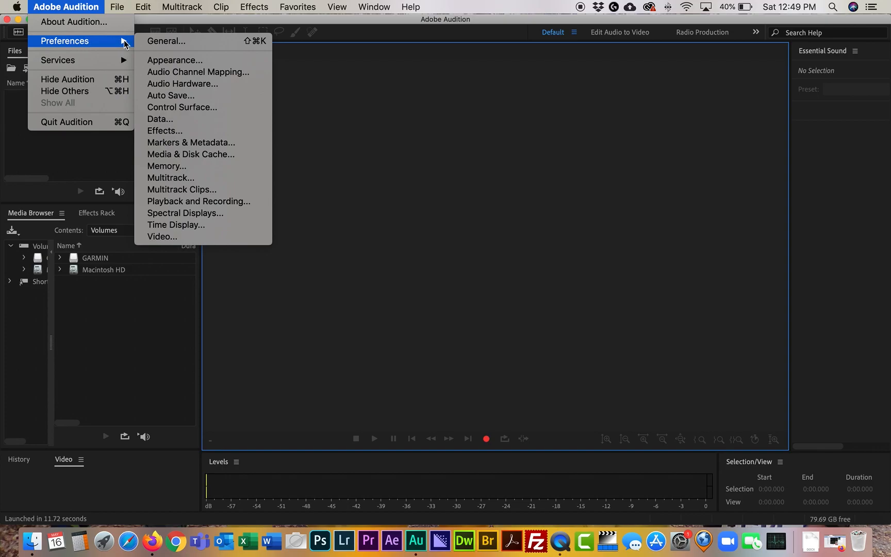
left_click(172, 84)
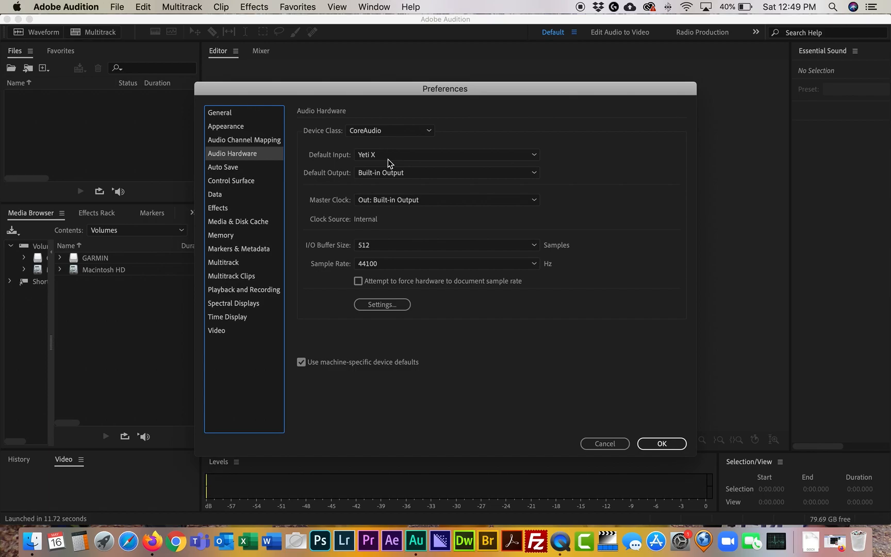
left_click(536, 158)
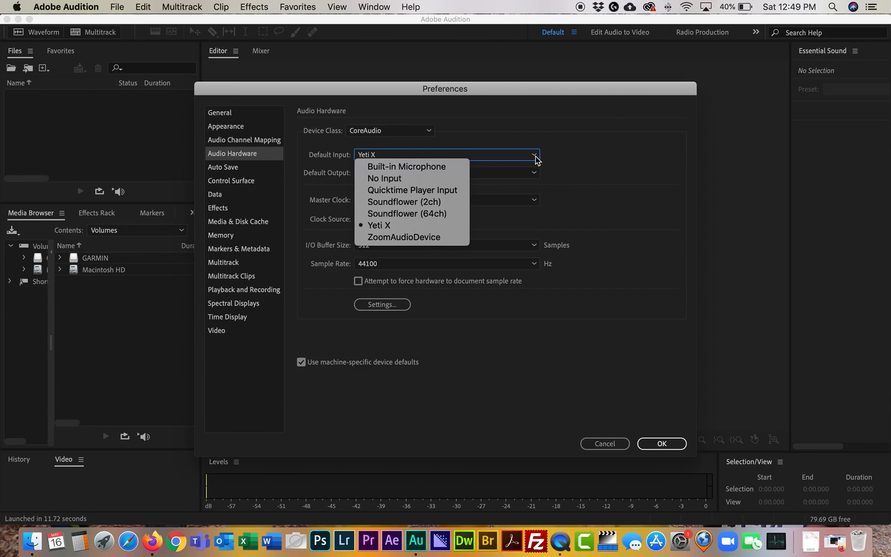
left_click(573, 160)
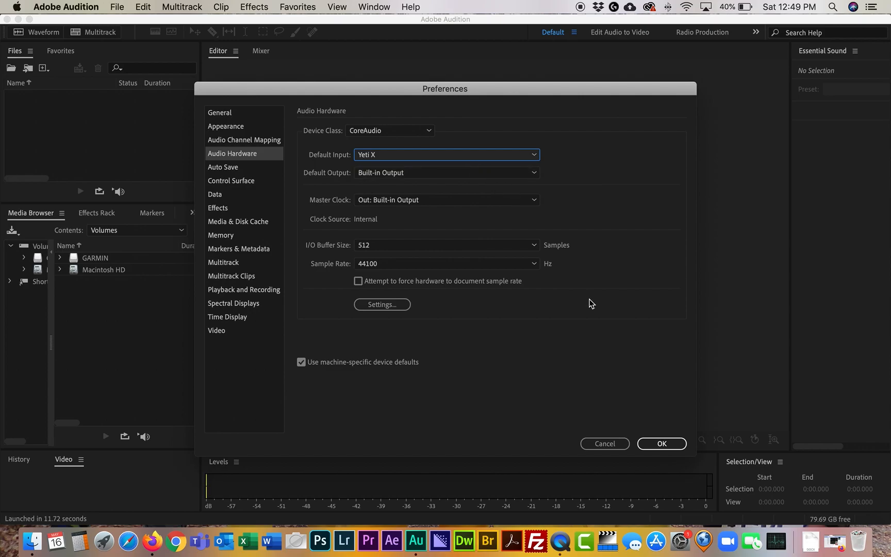
left_click(648, 446)
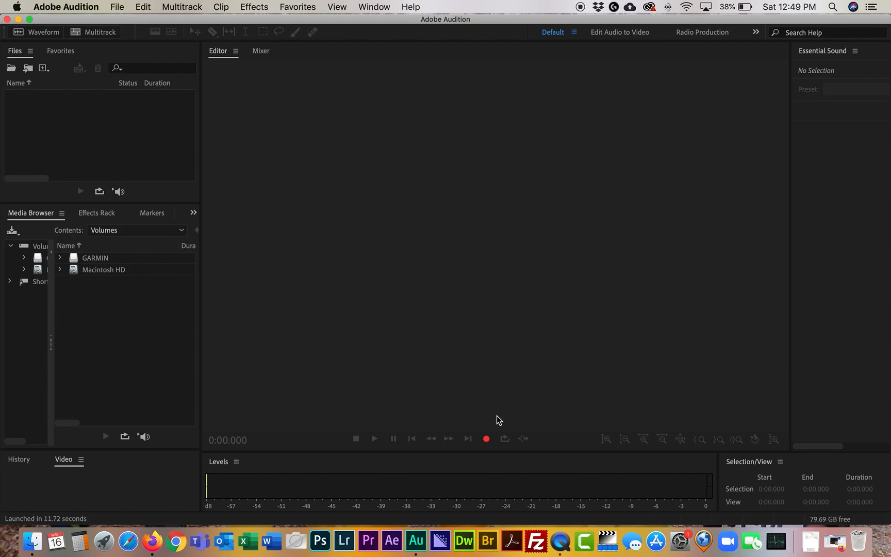
Step: Record about 47 seconds of voice-over into a new 44100 Hz, stereo, 32-bit float file named with the speaker's name and VO
left_click(487, 439)
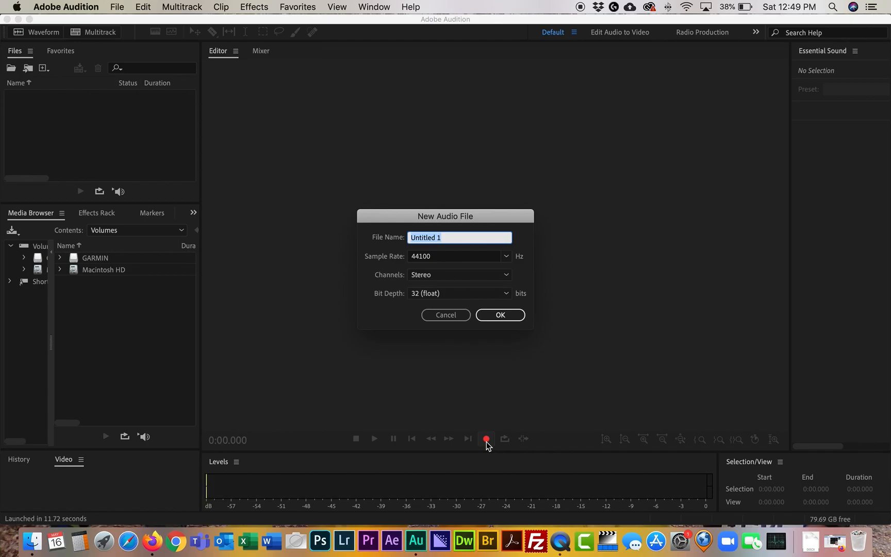
type("Jay VO")
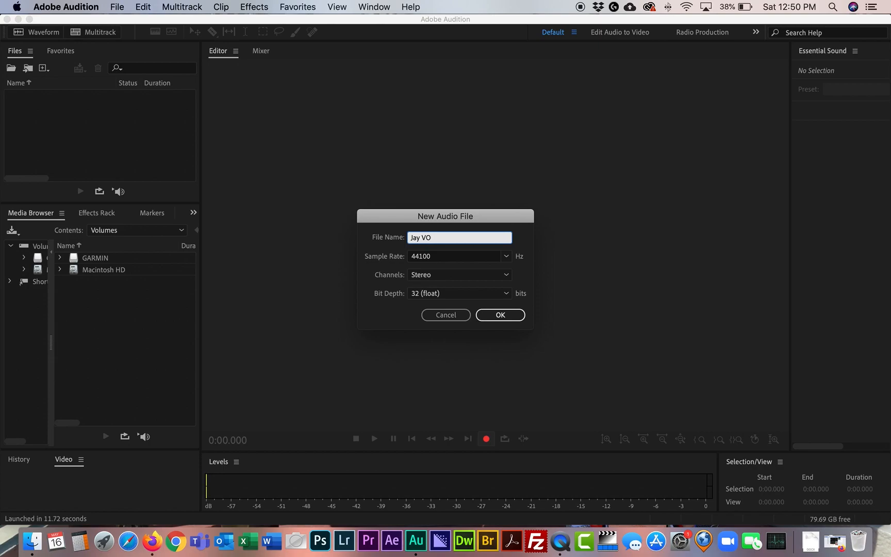
type("_Watson")
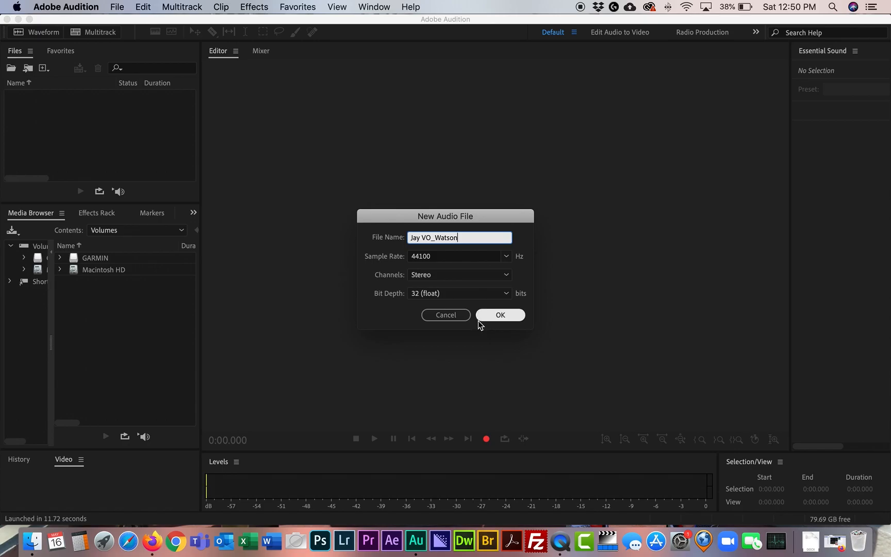
left_click(500, 314)
key("shift+space")
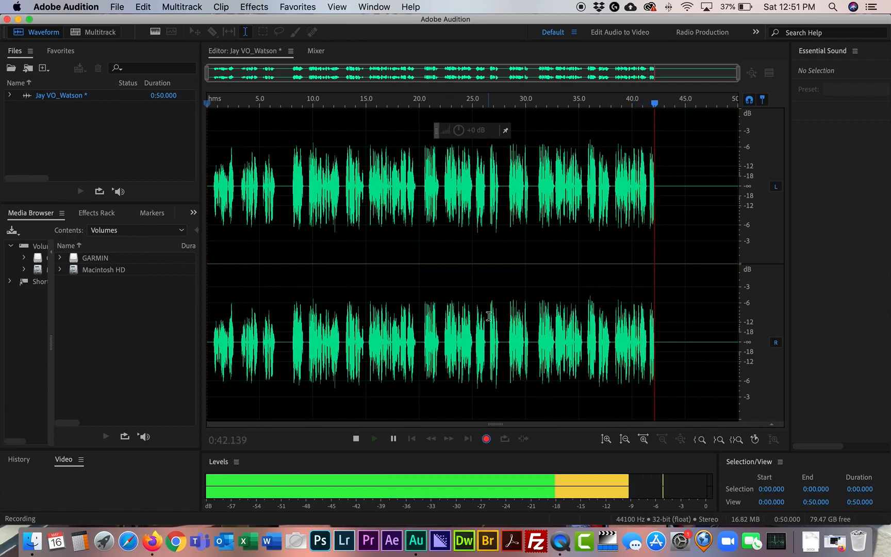
left_click(488, 317)
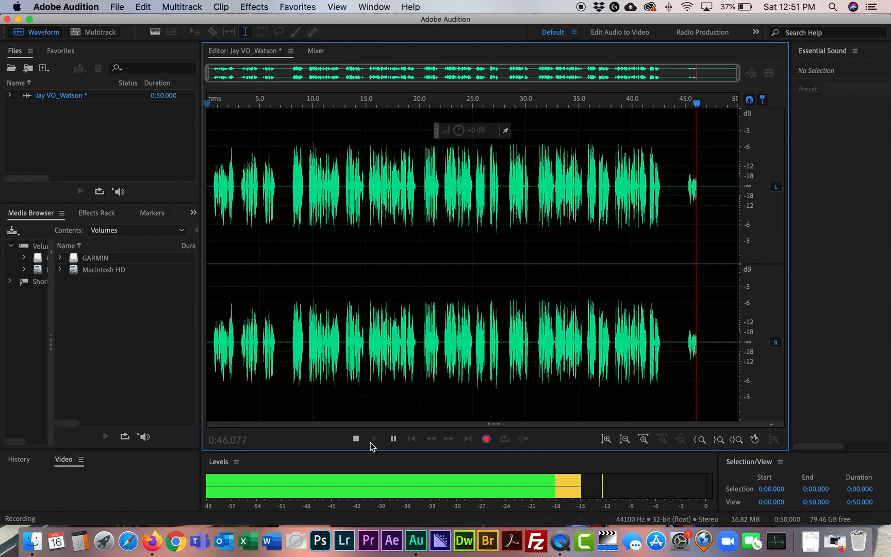
left_click(356, 439)
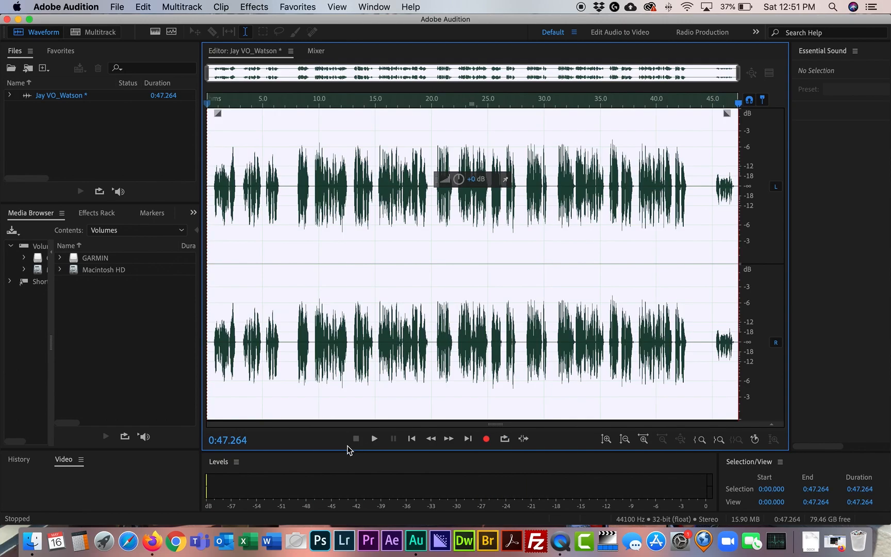
Step: Play the recording from its beginning and place the playhead at about 7.9 seconds, just before the actual take starts
left_click(412, 440)
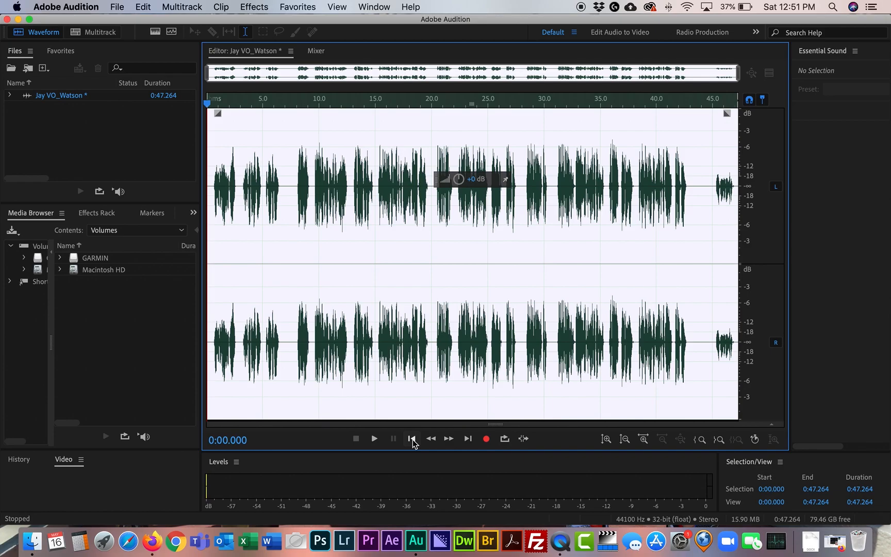
key("space")
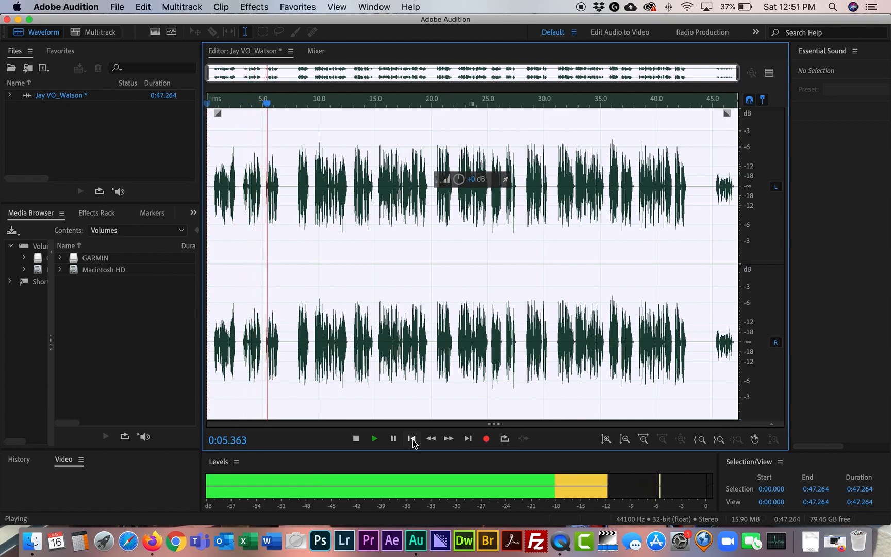
key("space")
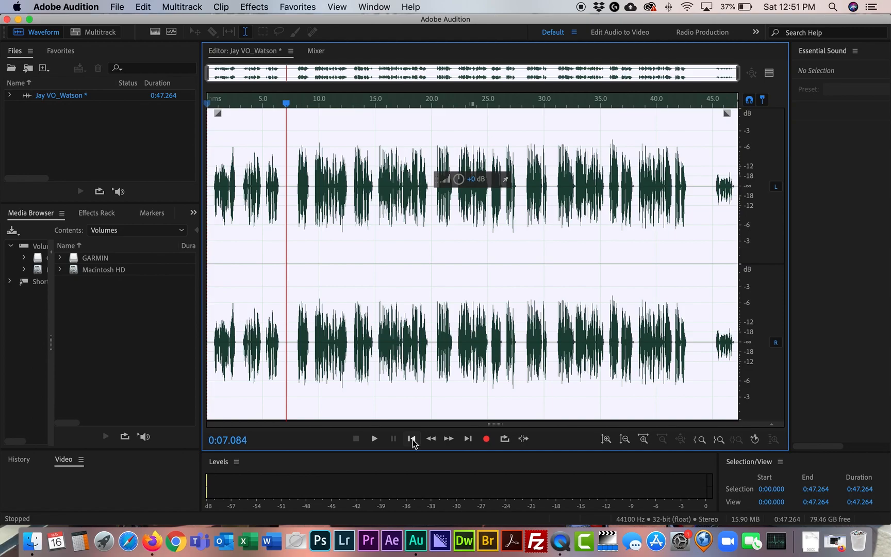
key("space")
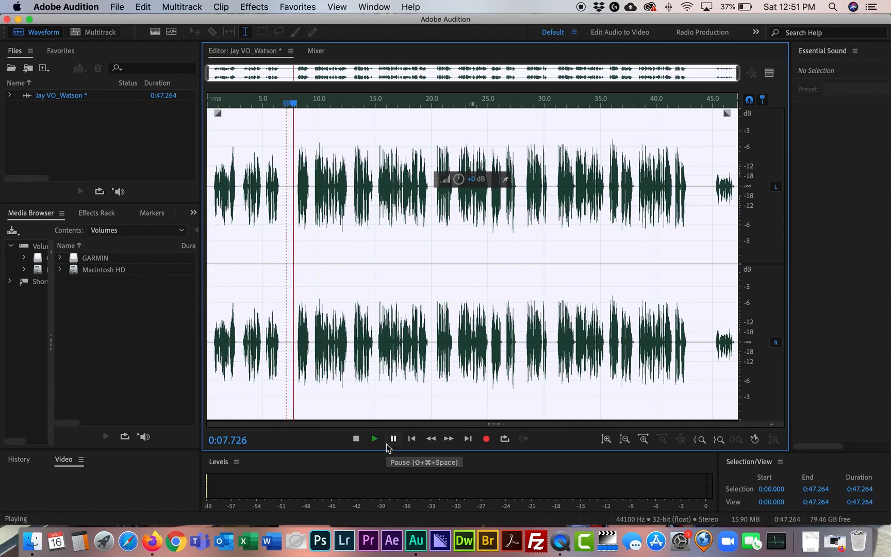
key("space")
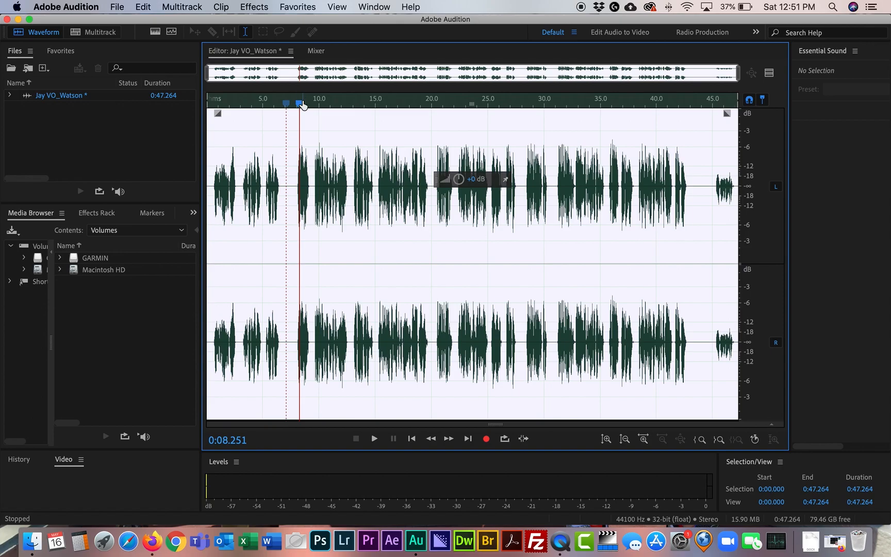
left_click_drag(298, 103, 295, 104)
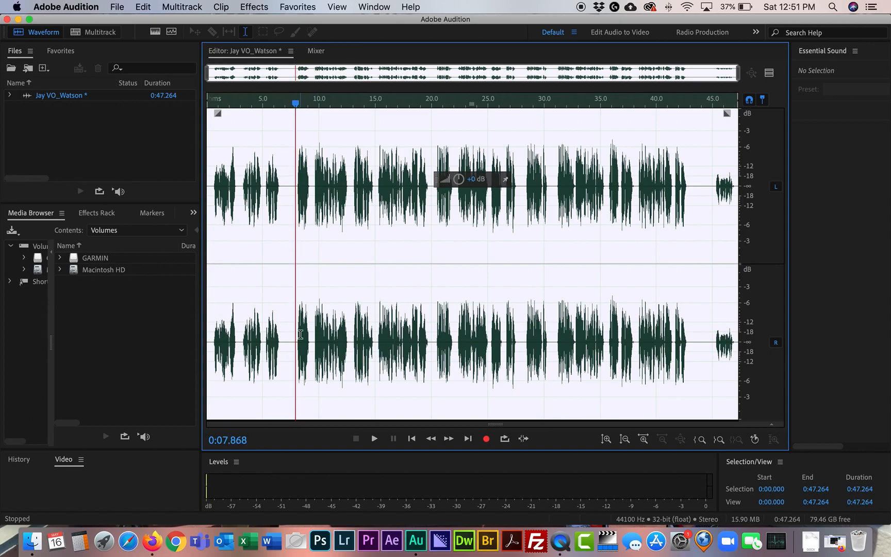
Step: Delete the unwanted opening of the recording, from 0 to about 7.65 seconds
key("super+shift+a")
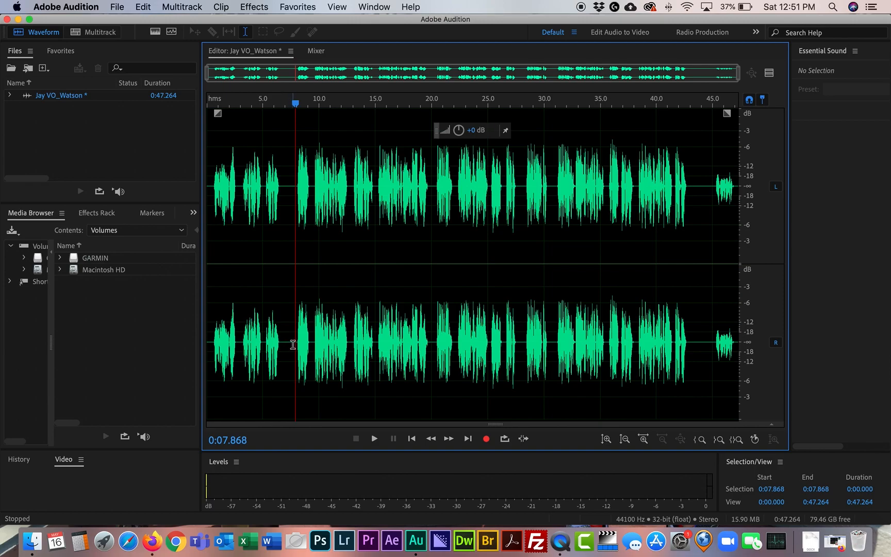
left_click(293, 344)
left_click_drag(293, 344, 197, 348)
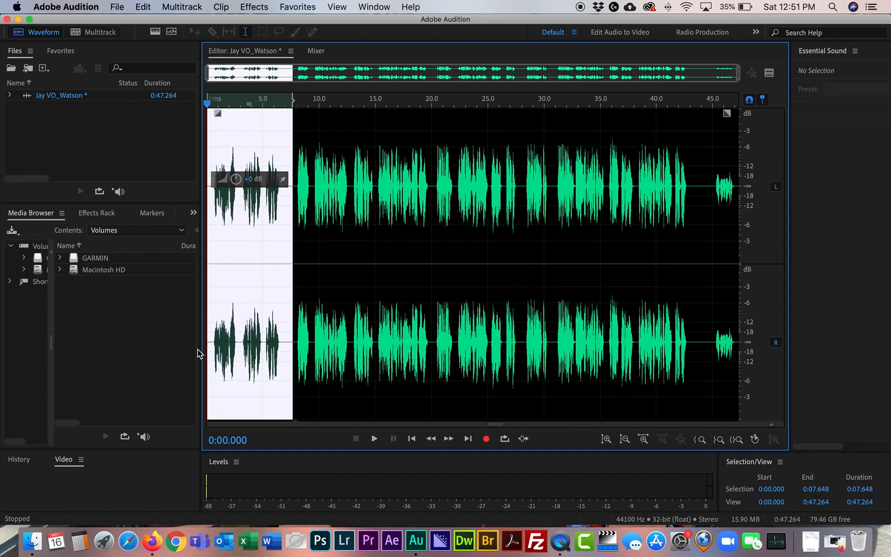
key("Delete")
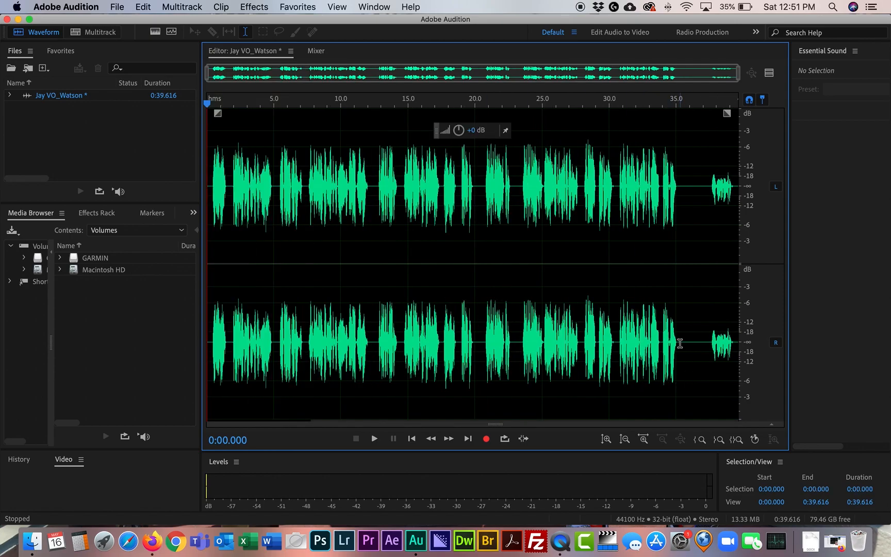
Step: Delete the trailing section from 35 seconds to the end of the recording and play back the new ending
left_click_drag(677, 343, 743, 344)
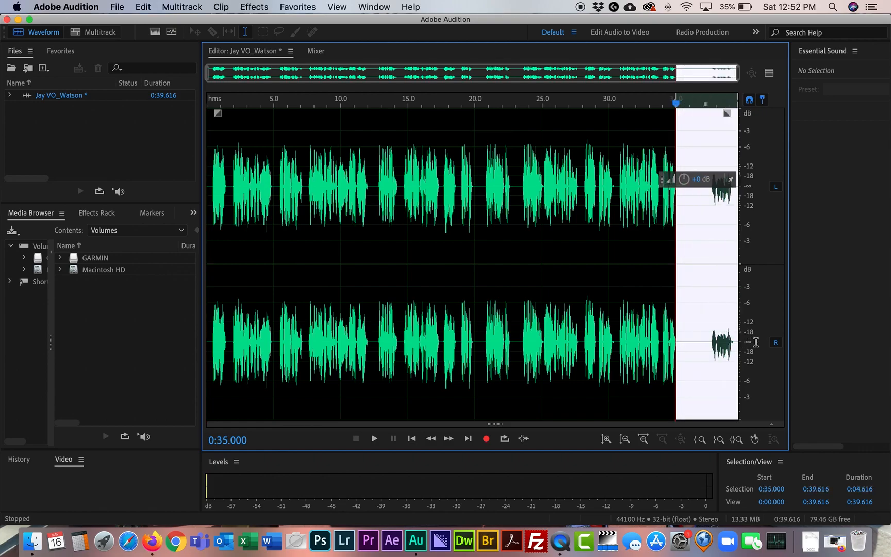
key("Delete")
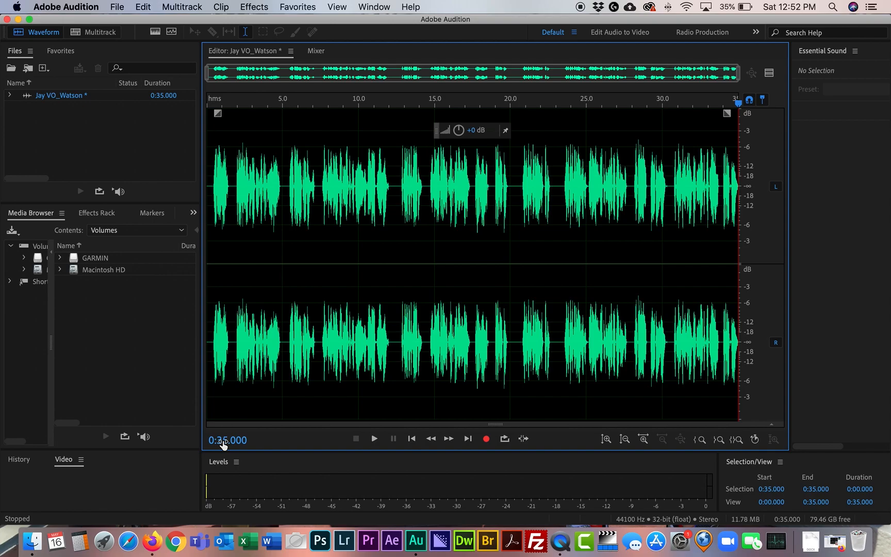
left_click_drag(222, 443, 222, 442)
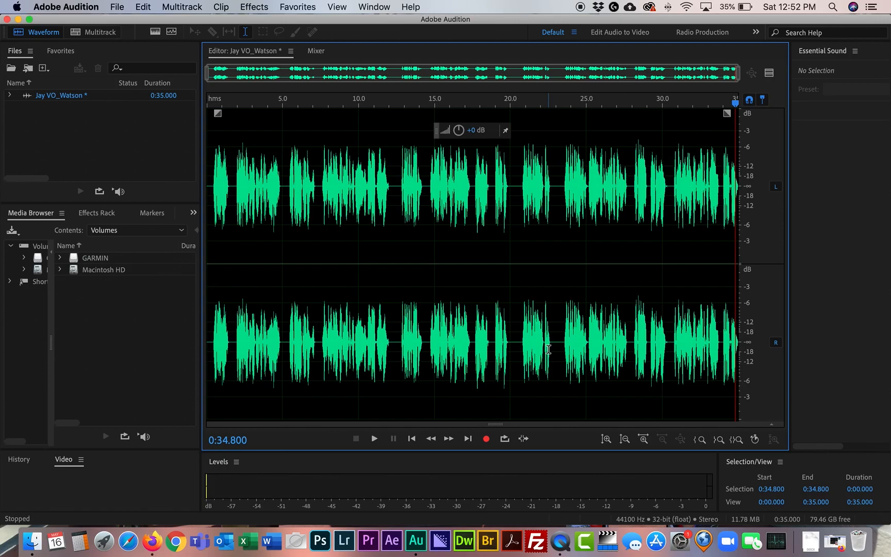
key("space")
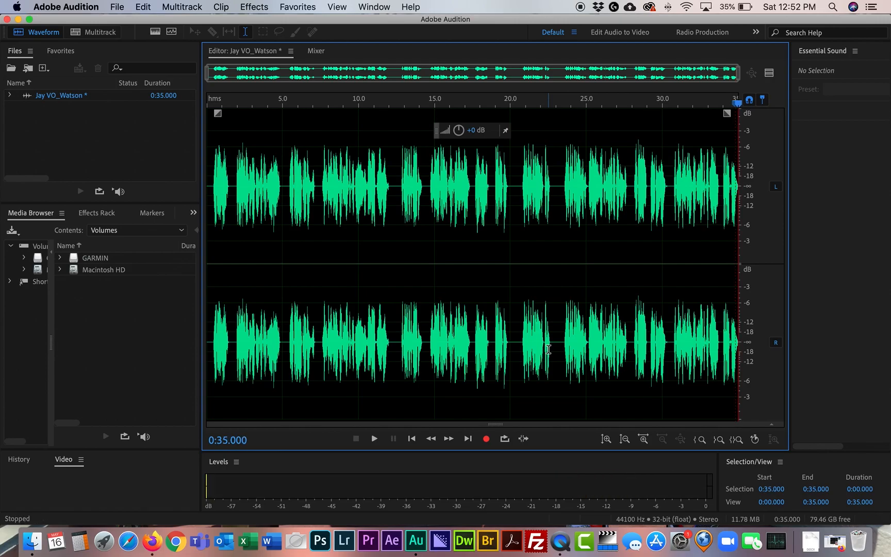
Step: Delete the unwanted section between 20 and about 23.2 seconds of the voice-over and play back from the cut
key("space")
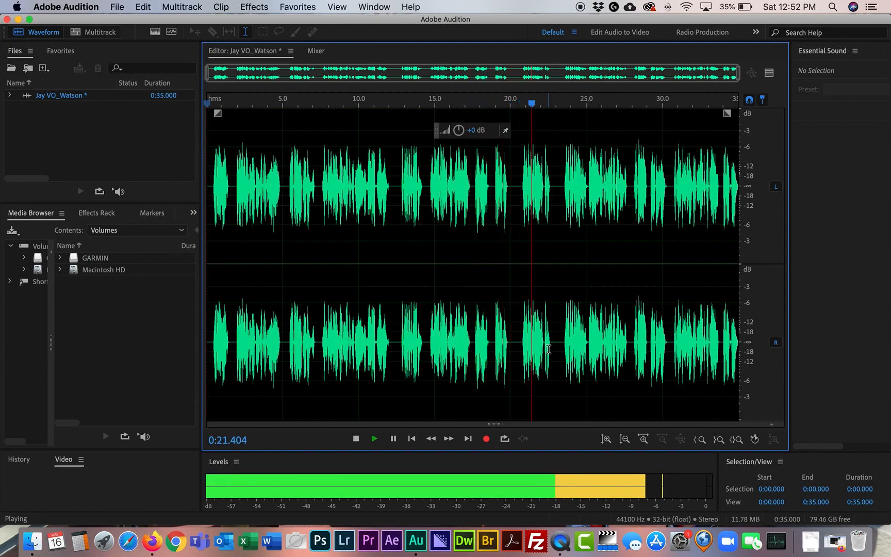
key("space")
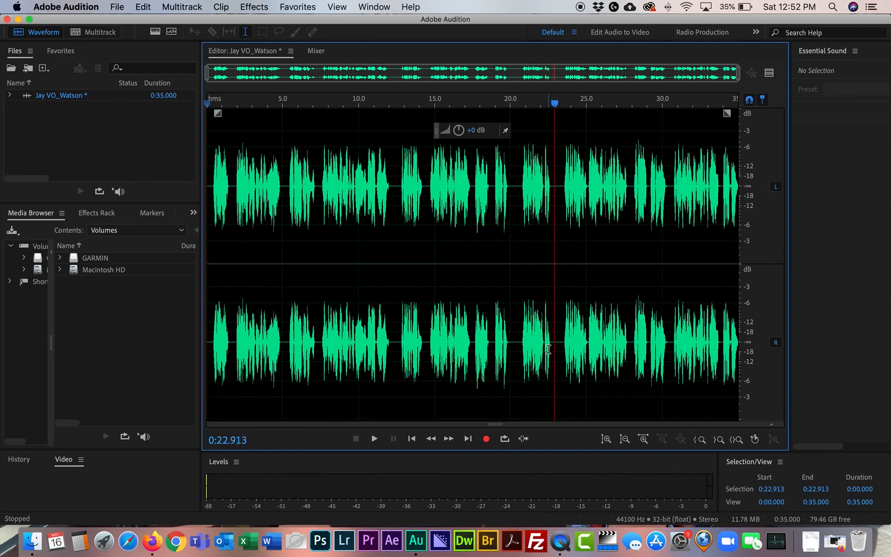
left_click(559, 343)
left_click_drag(559, 343, 515, 345)
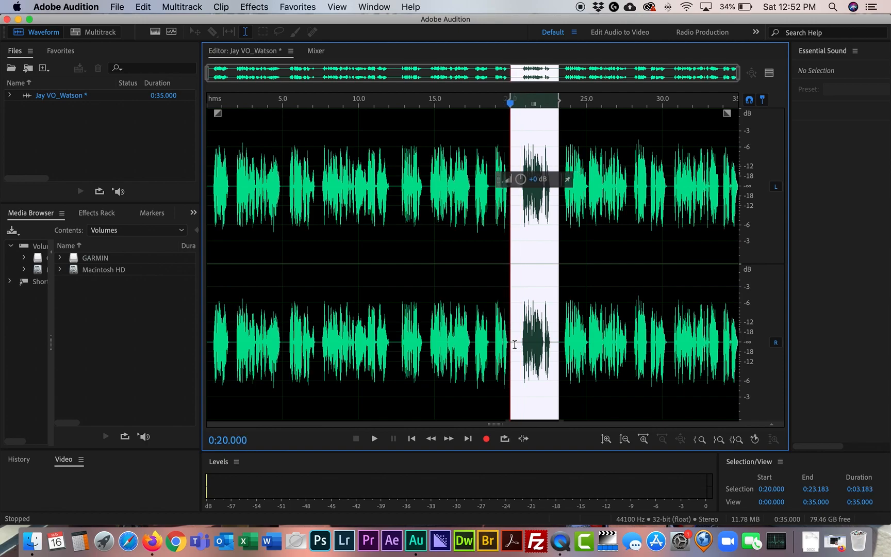
key("Delete")
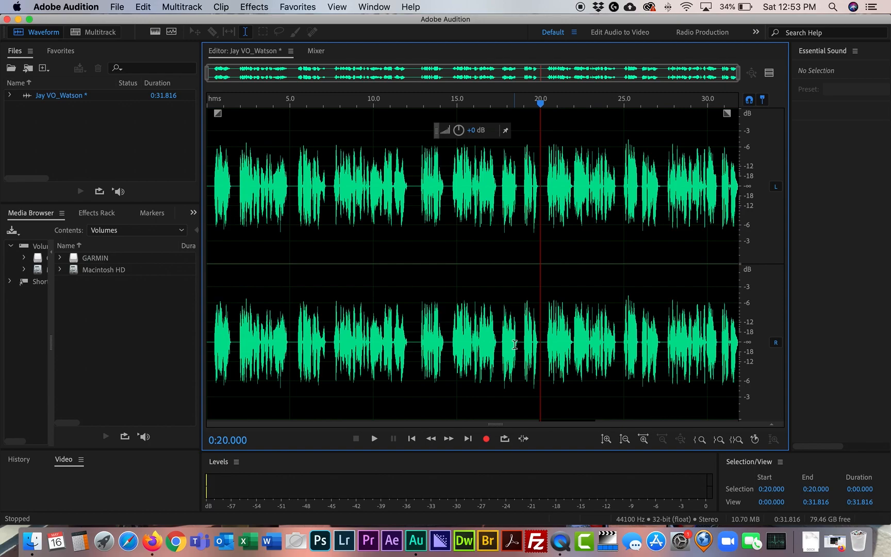
key("space")
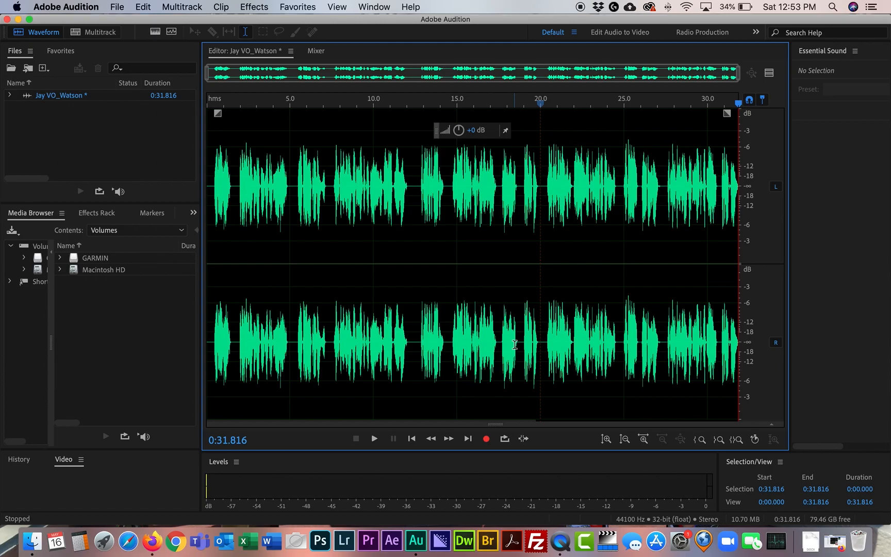
Step: Delete the silence before the first word, from 0 to about 0.36 seconds, and play back the new opening
left_click(412, 439)
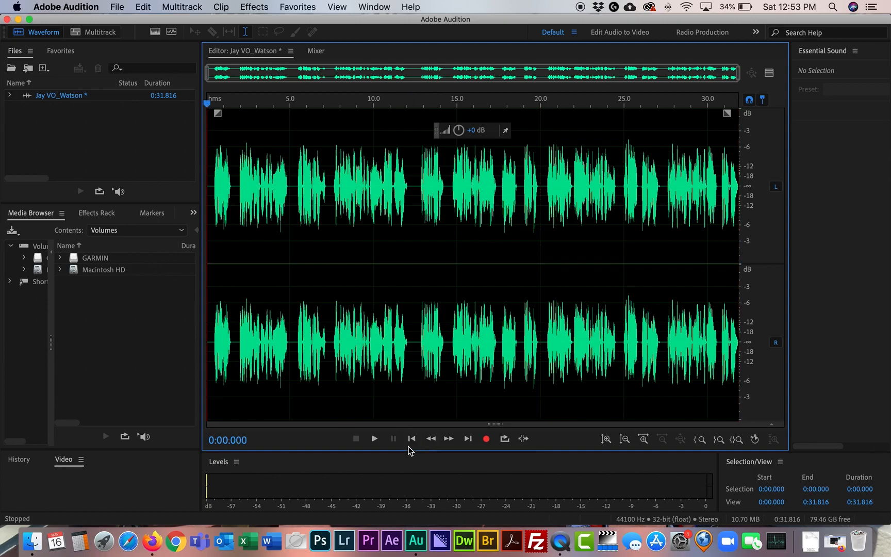
key("equal")
key("equal")
key("equal")
key("equal")
key("equal")
key("equal")
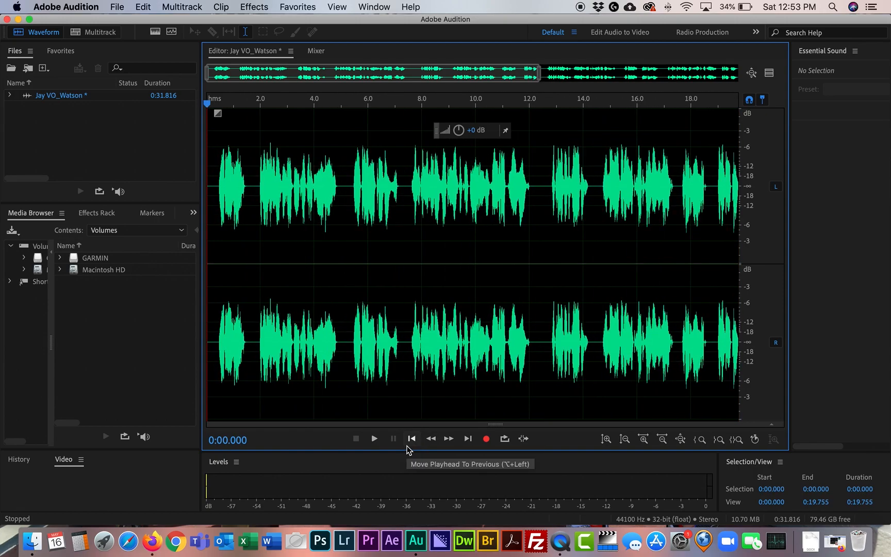
key("equal")
key("equal")
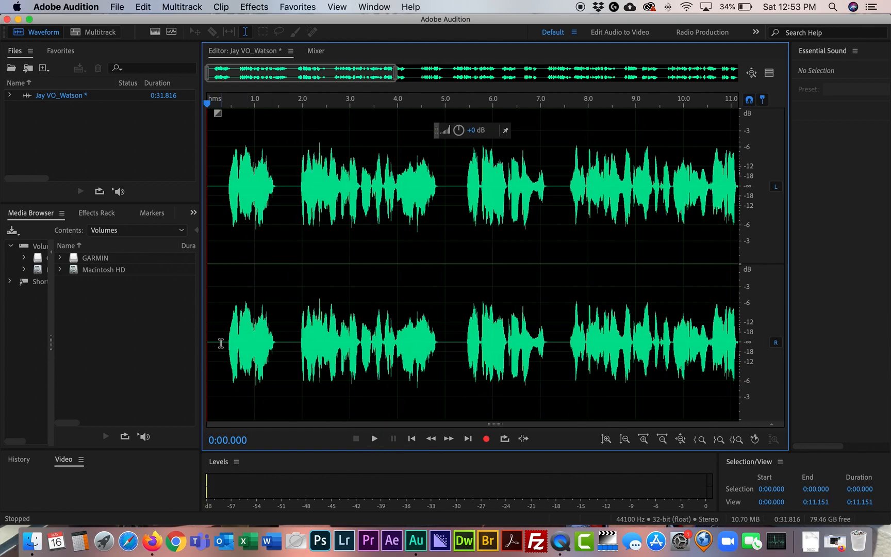
left_click_drag(224, 343, 205, 343)
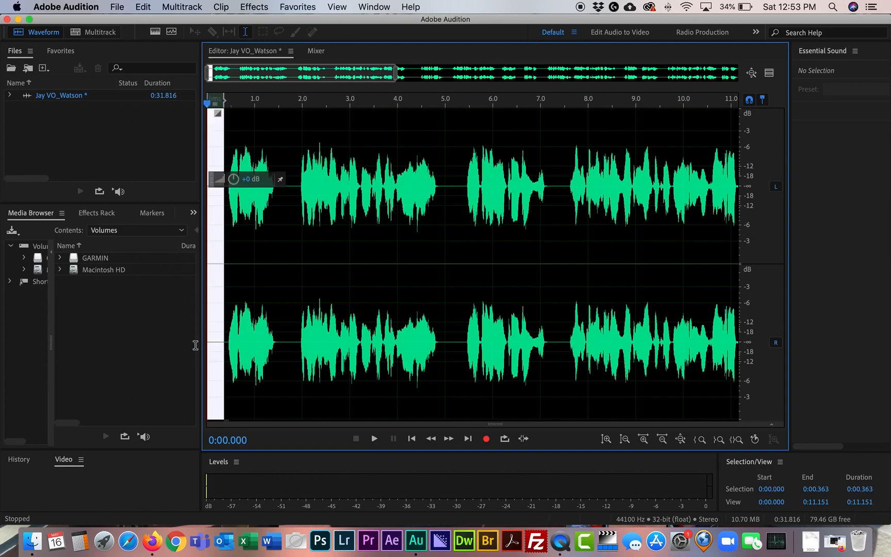
key("Delete")
key("space")
key("space")
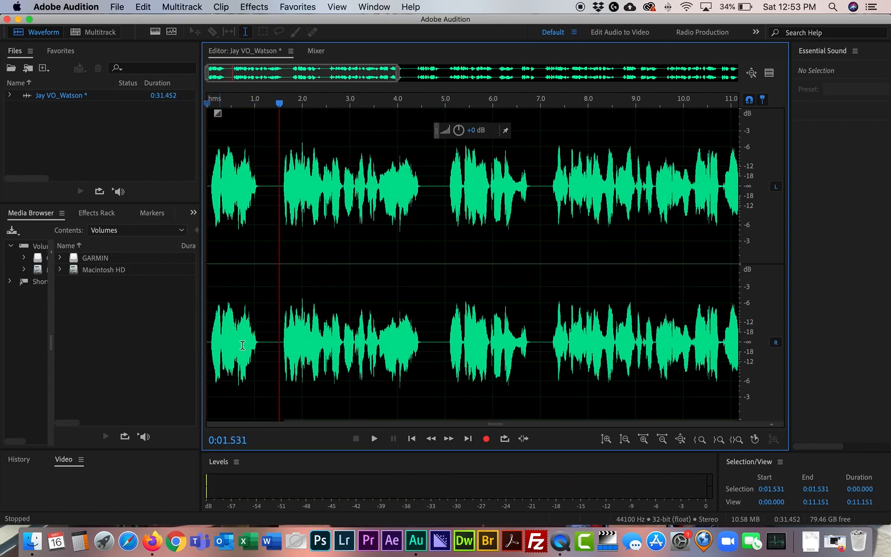
Step: Shorten the first pause by deleting the silence from about 1.22 to 1.57 seconds, and play back from the cut
left_click_drag(281, 345, 265, 345)
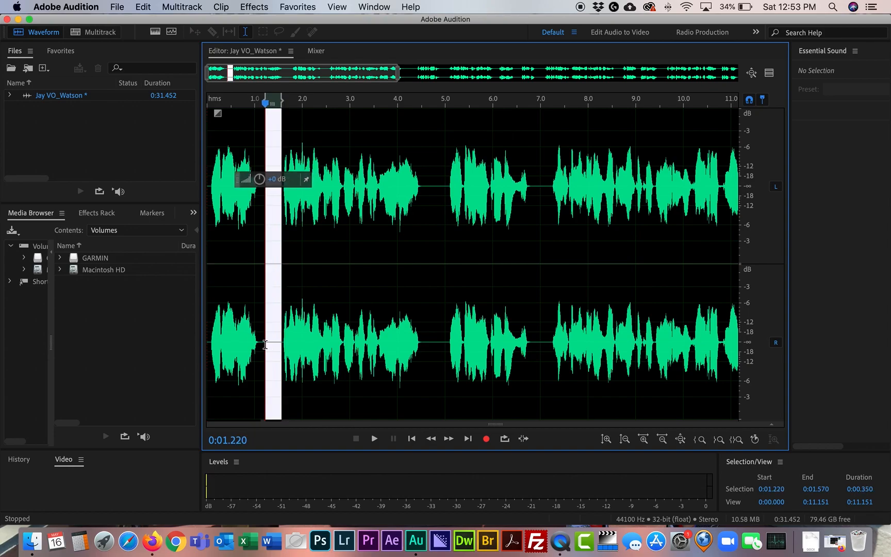
key("Delete")
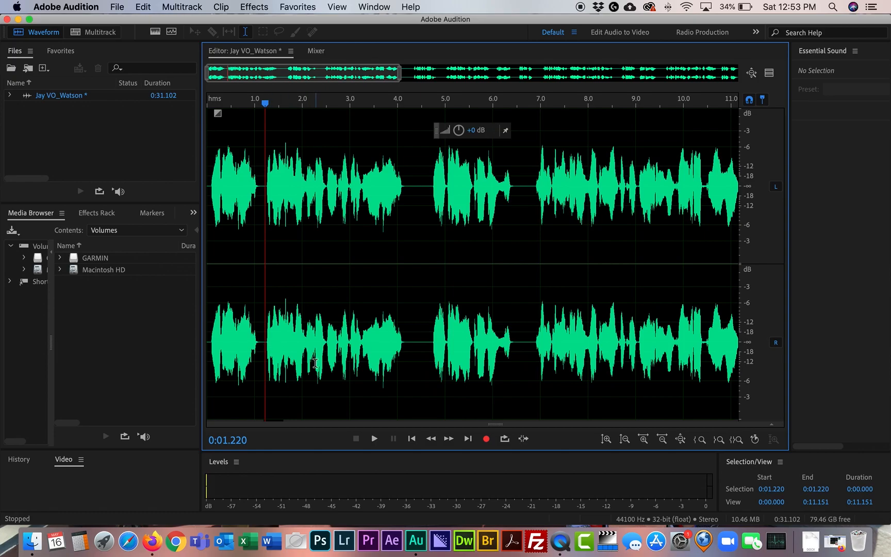
key("space")
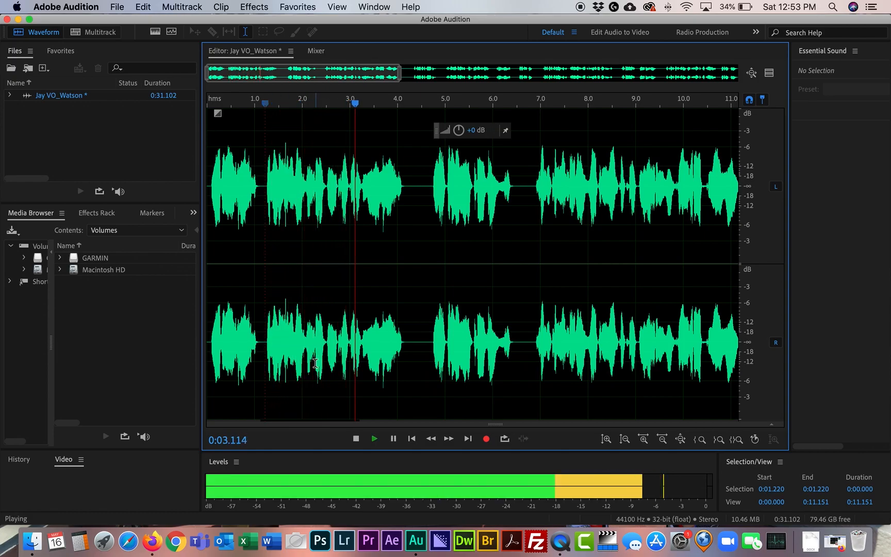
key("space")
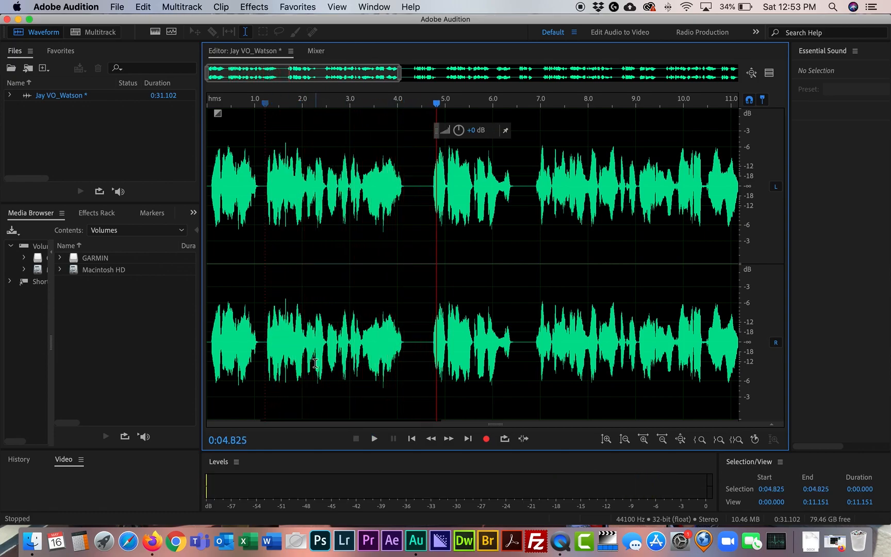
Step: Delete the silence from about 4.23 to 4.64 seconds and play back from the cut into the next phrase
left_click_drag(427, 340, 407, 345)
key("Delete")
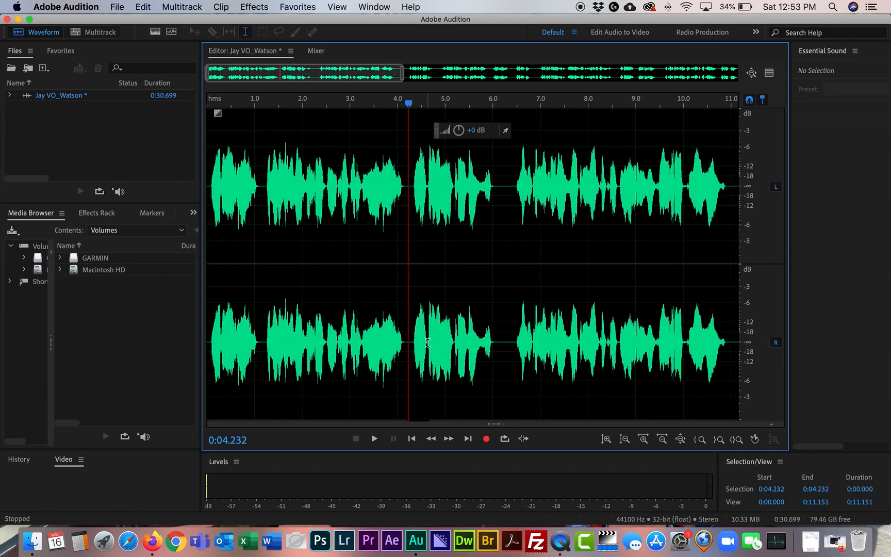
key("space")
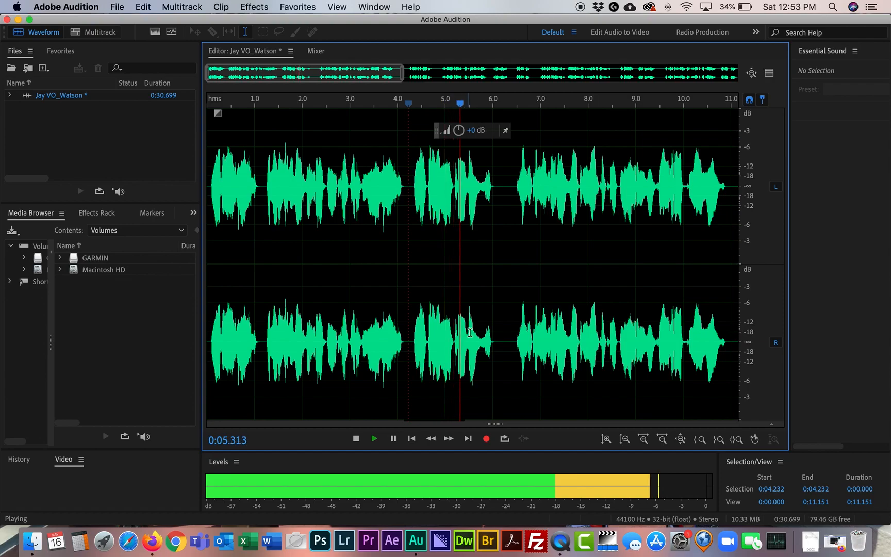
key("space")
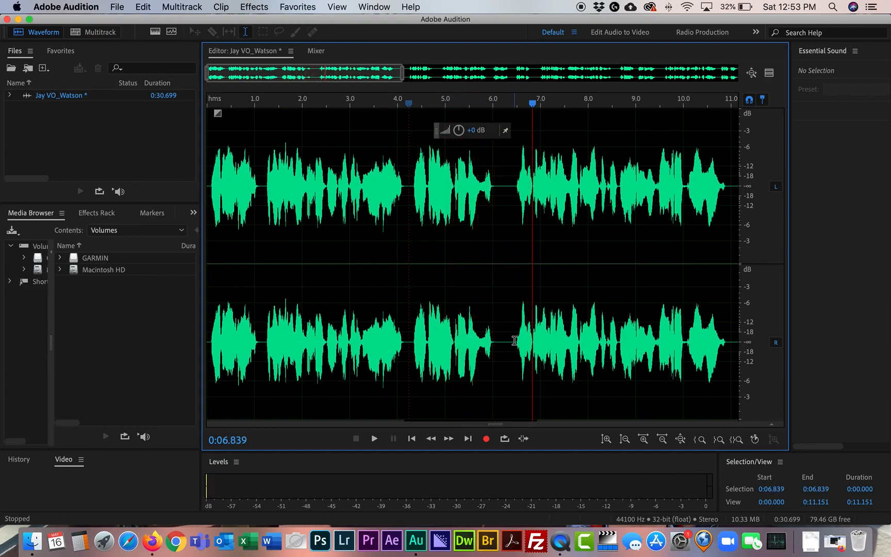
Step: Delete the silence from about 6.11 to 6.44 seconds and play back until just past 11 seconds
left_click_drag(513, 342, 498, 344)
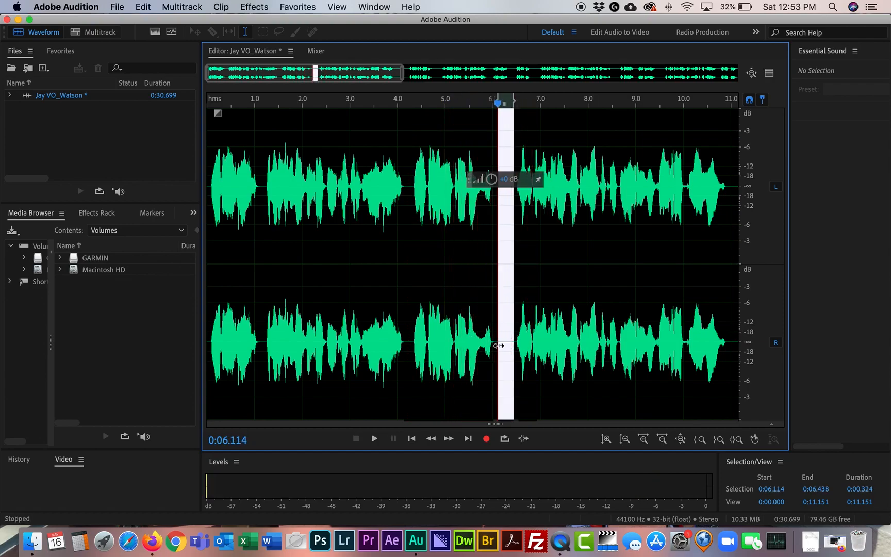
key("Delete")
key("space")
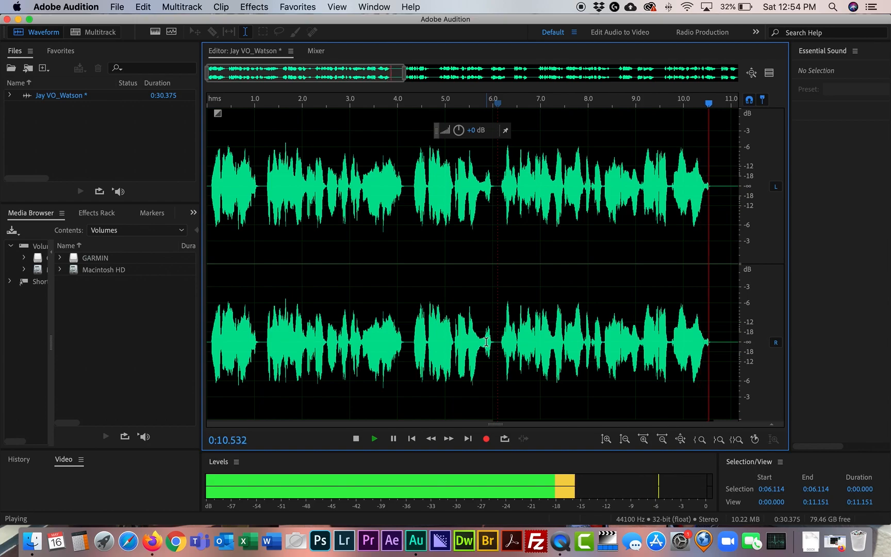
key("space")
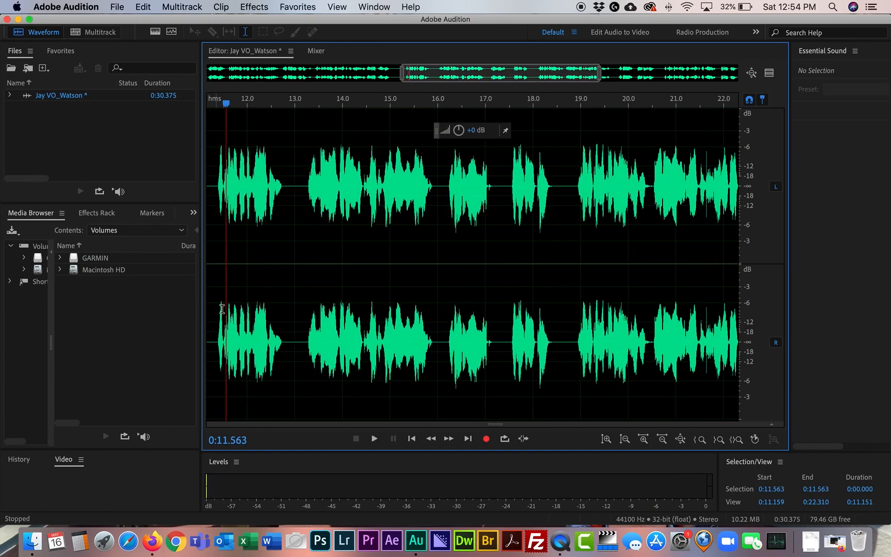
Step: Delete the silences from about 10.72 to 11.28 seconds and from about 12.32 to 12.61 seconds
scroll(284, 328, "left", 5)
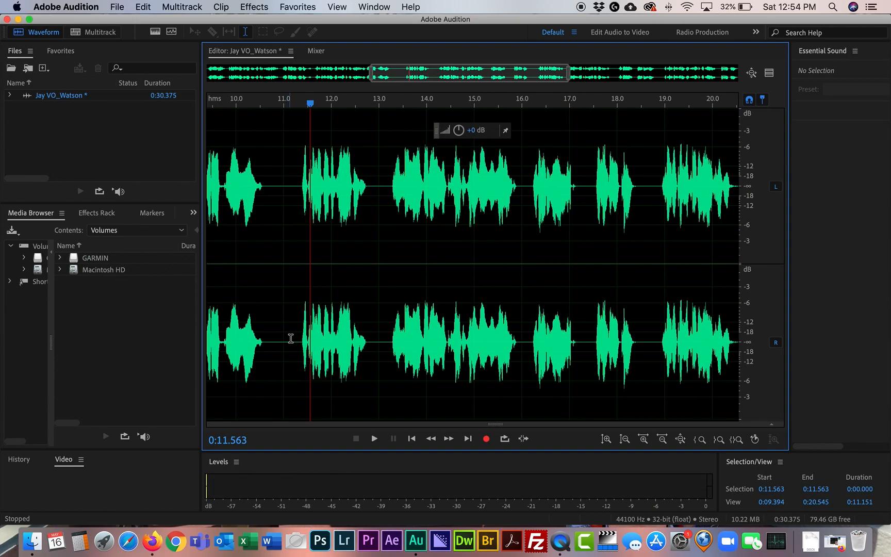
left_click_drag(297, 342, 271, 344)
key("Delete")
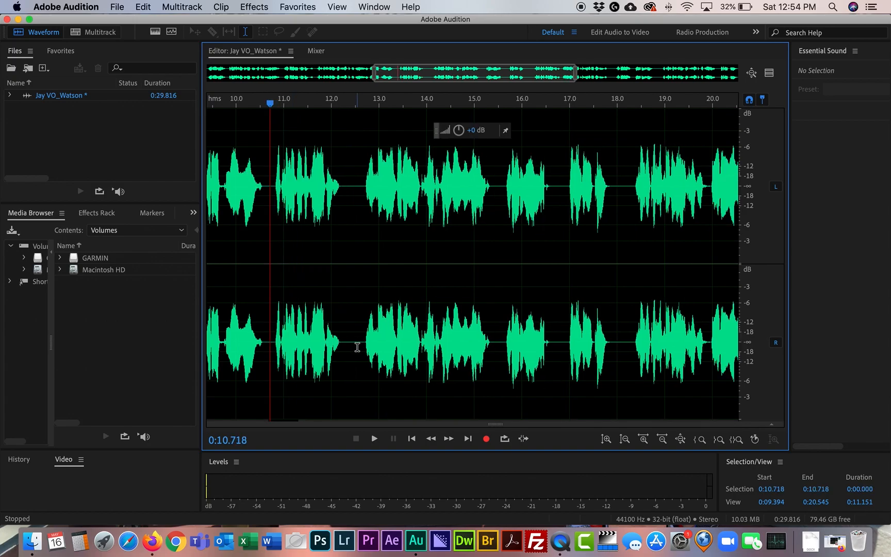
left_click_drag(361, 345, 346, 345)
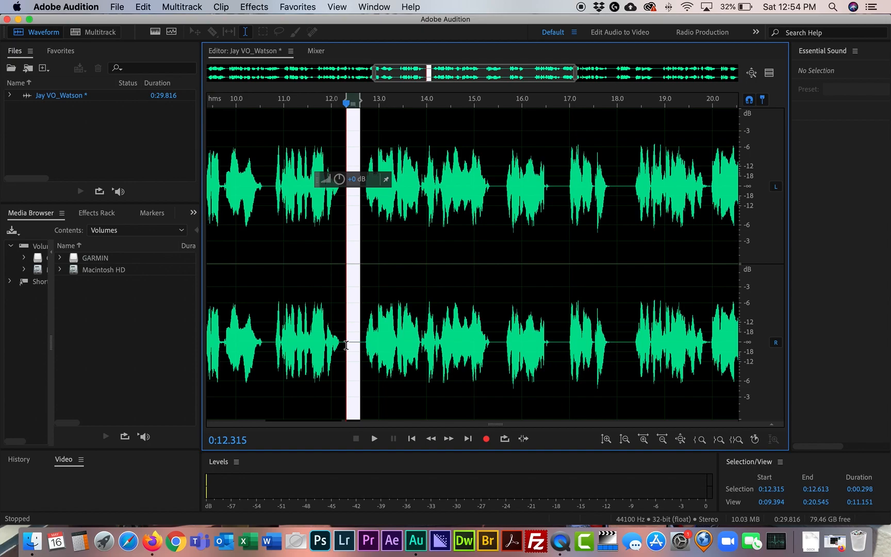
key("Delete")
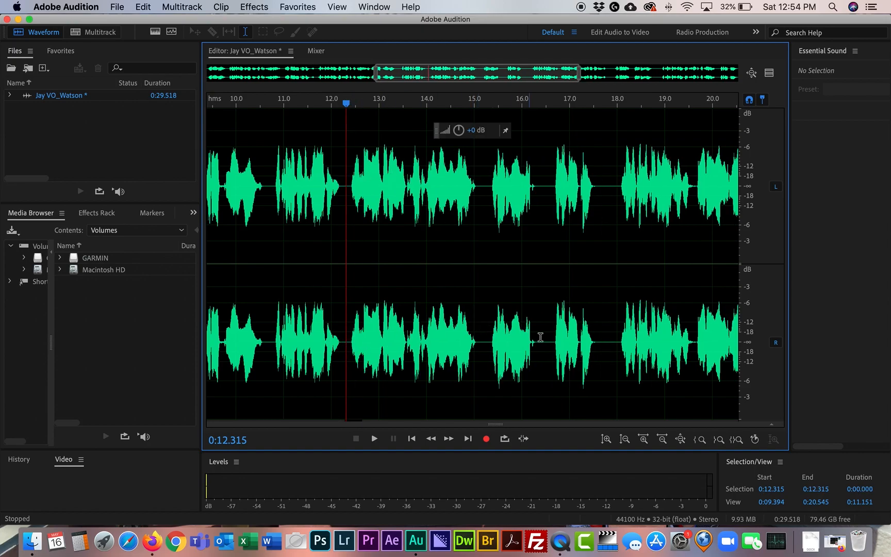
Step: Delete the silence from about 17.66 to 18 seconds, check the end of the recording and return the playhead to the start
left_click_drag(616, 344, 602, 343)
key("Delete")
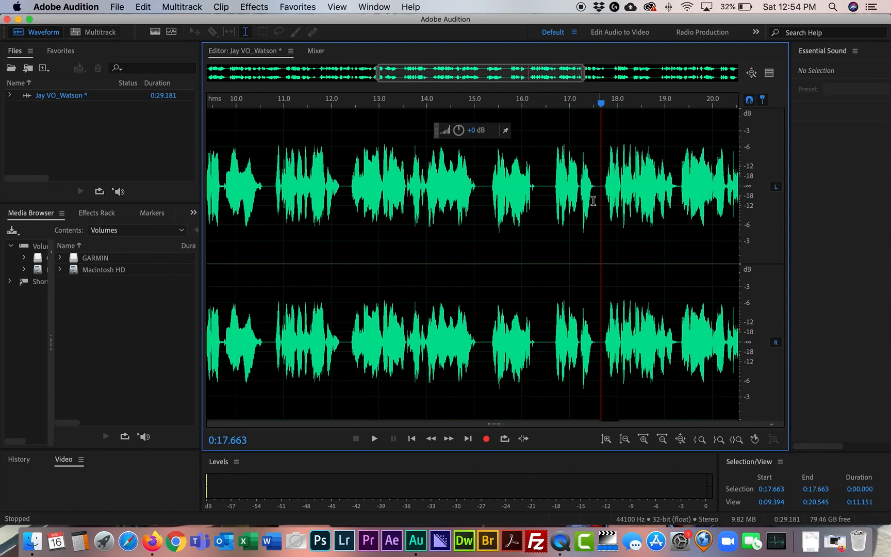
left_click(468, 439)
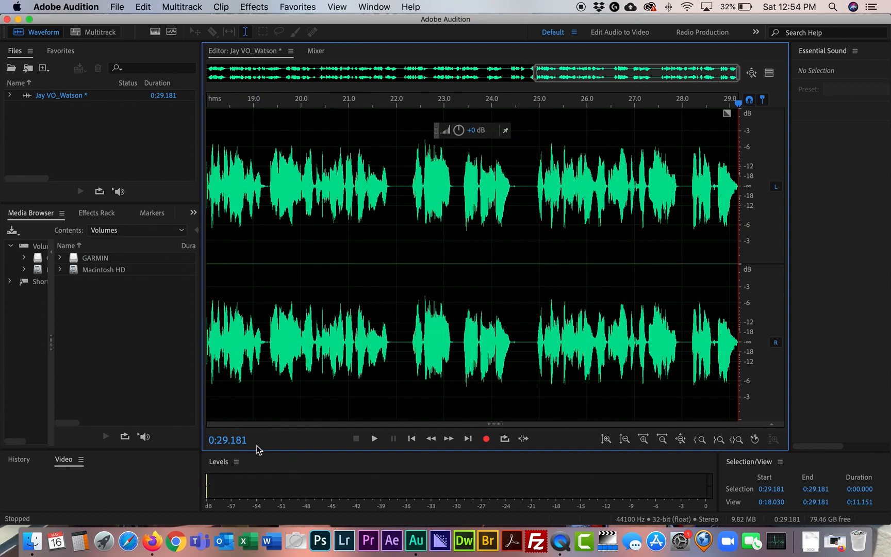
left_click(412, 438)
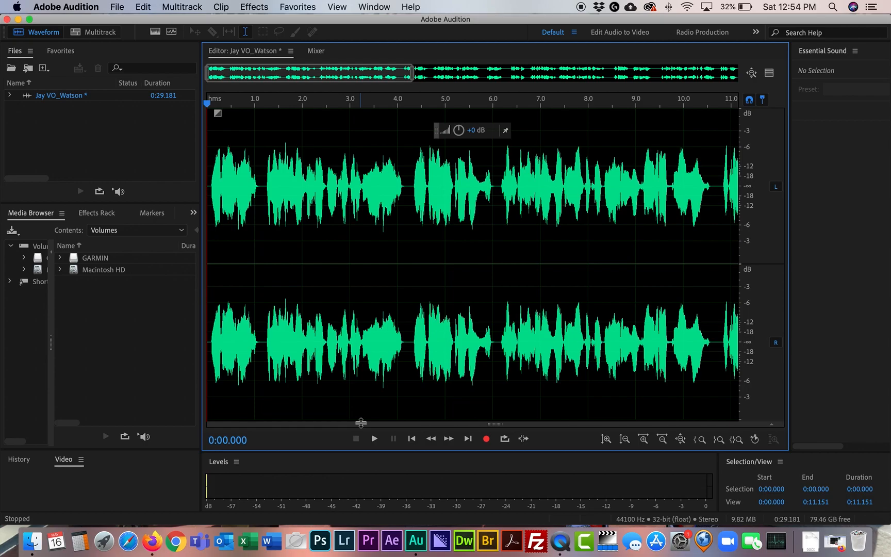
Step: Examine the settings and presets of the Multiband Compressor effect, and close it without applying
left_click(249, 8)
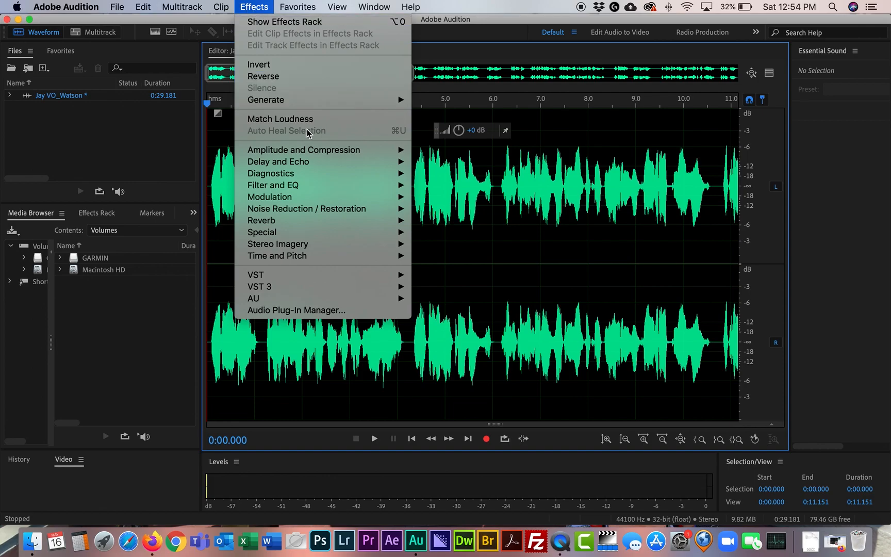
mouse_move(308, 151)
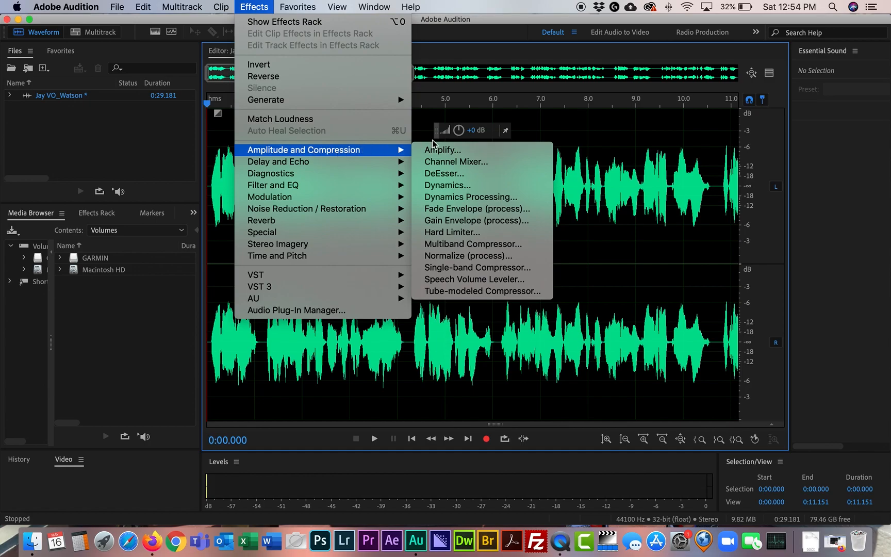
left_click(449, 244)
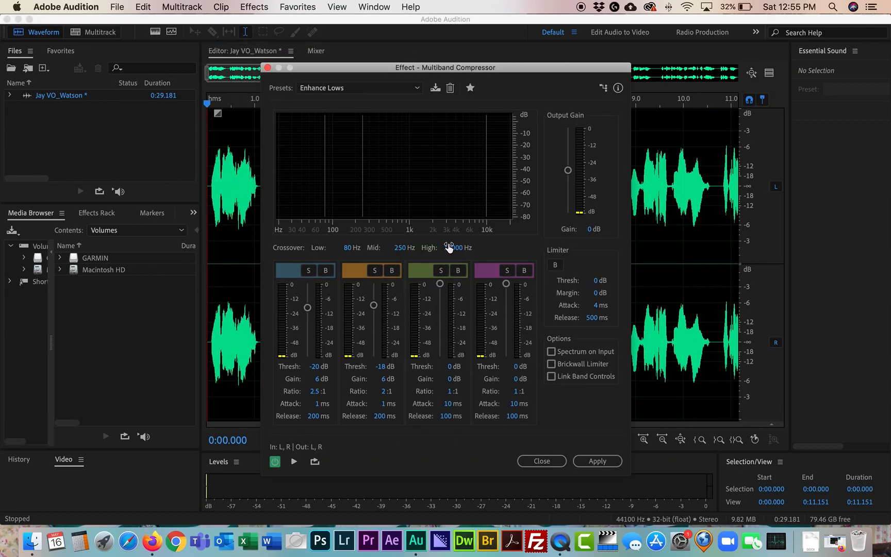
left_click(341, 89)
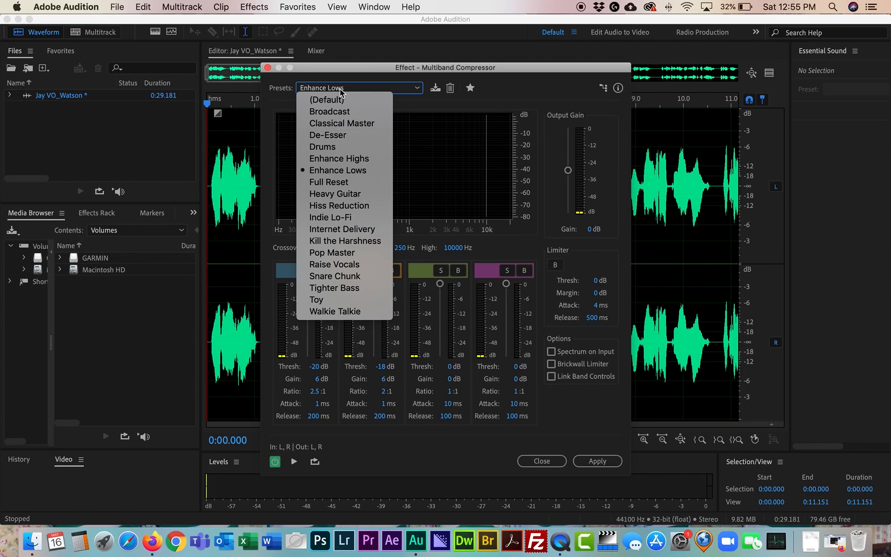
left_click(341, 90)
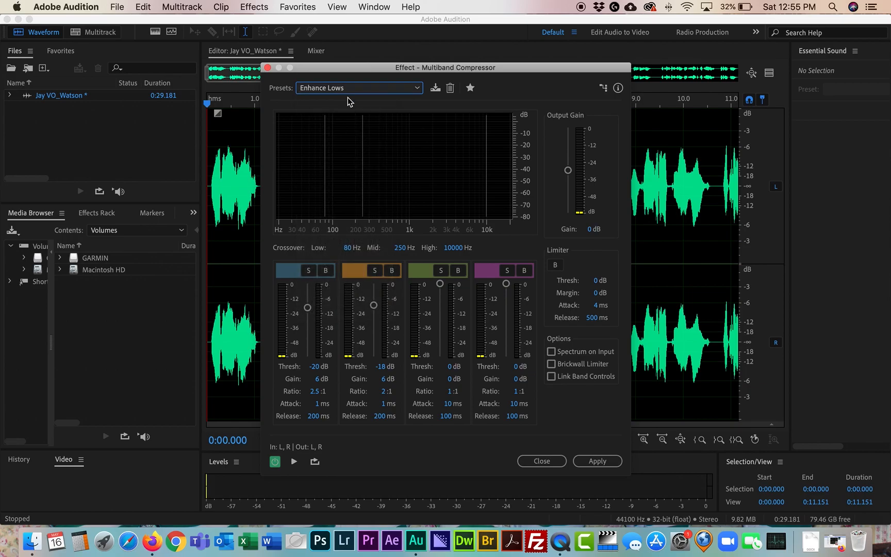
left_click(539, 466)
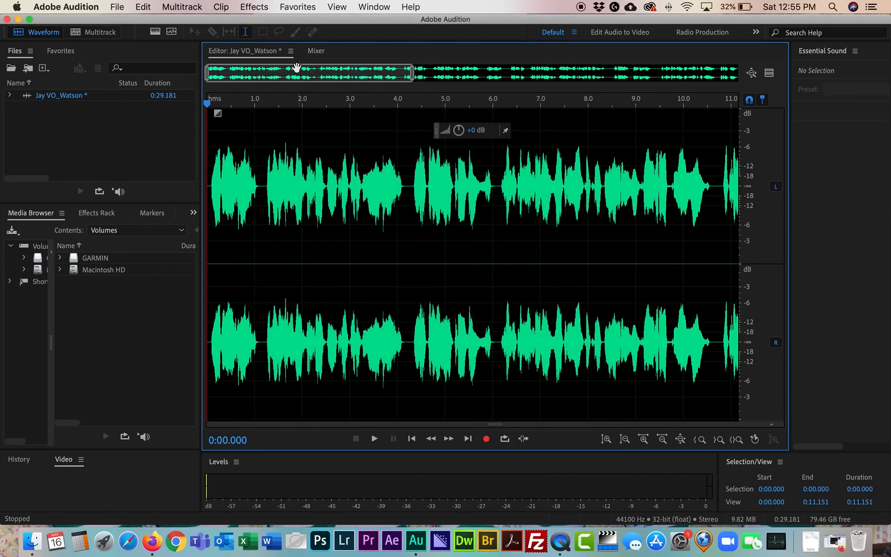
Step: Normalize the whole voice-over to 100% with all channels equally, and play back the first three seconds
left_click(255, 7)
mouse_move(279, 154)
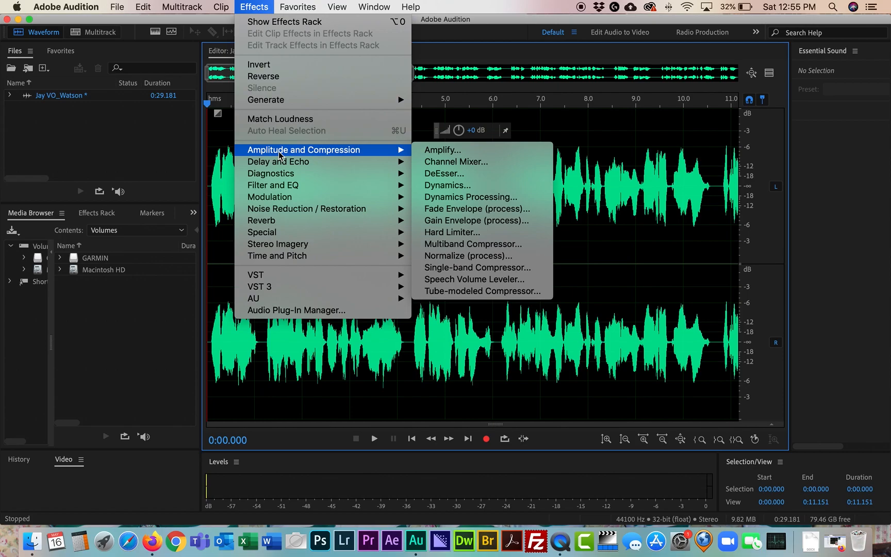
left_click(454, 256)
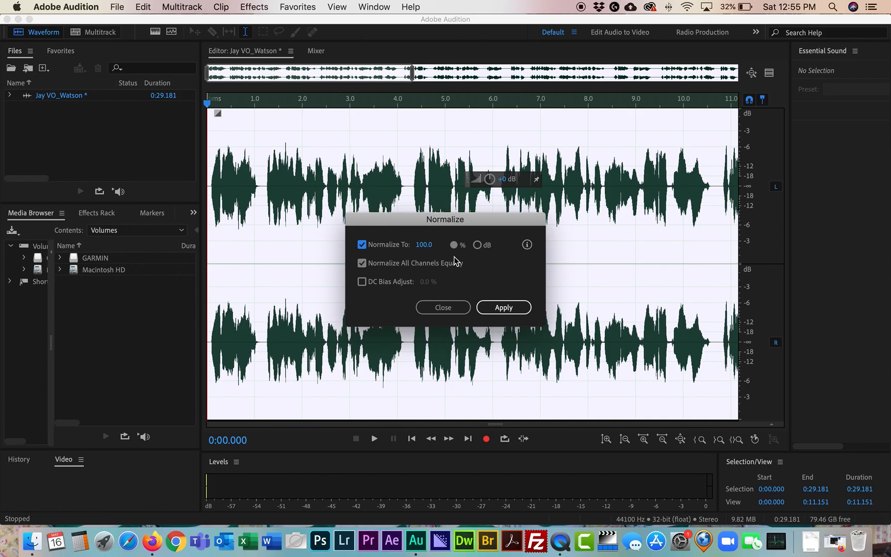
left_click(499, 306)
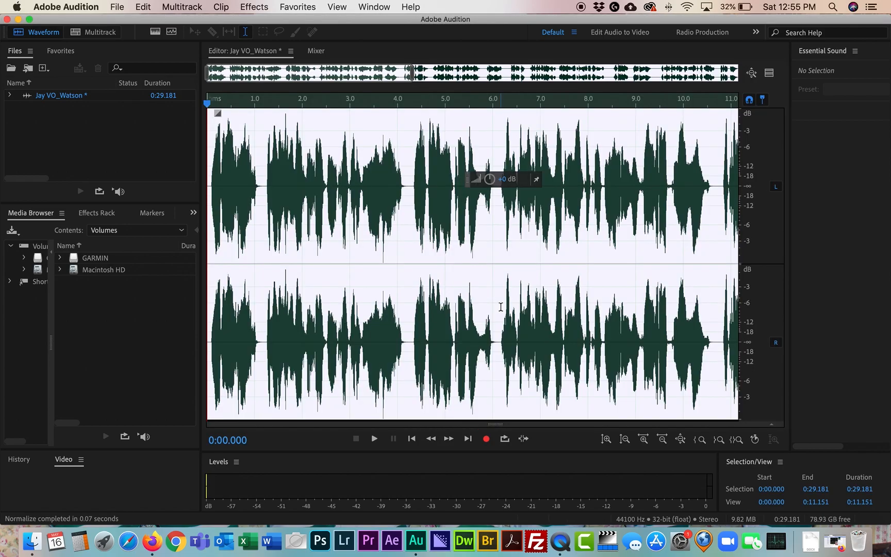
key("space")
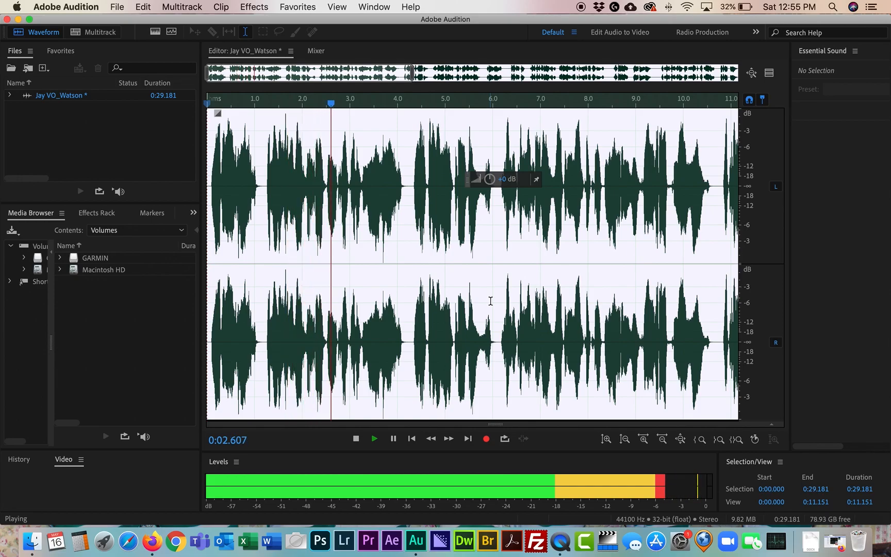
key("space")
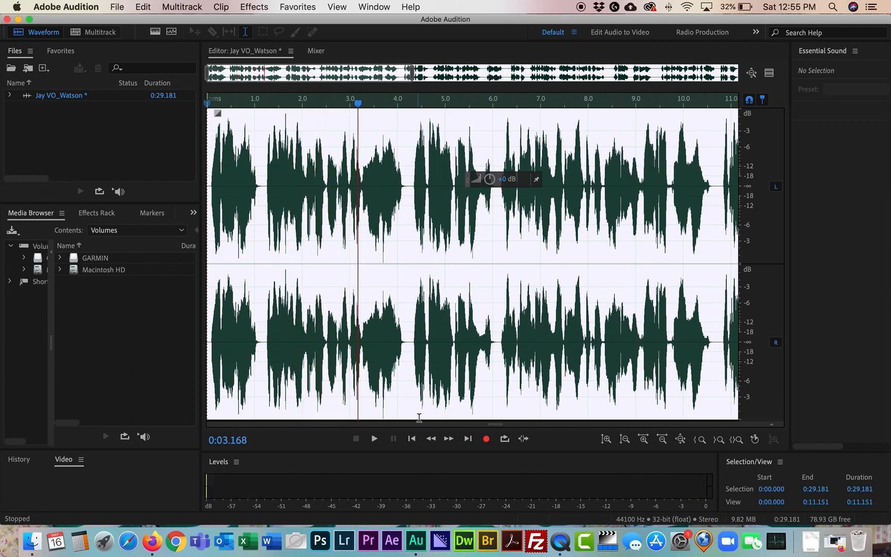
Step: Save the voice-over under its existing name as a Wave PCM file in the Watson Realty Corp folder
left_click(412, 439)
left_click(322, 305)
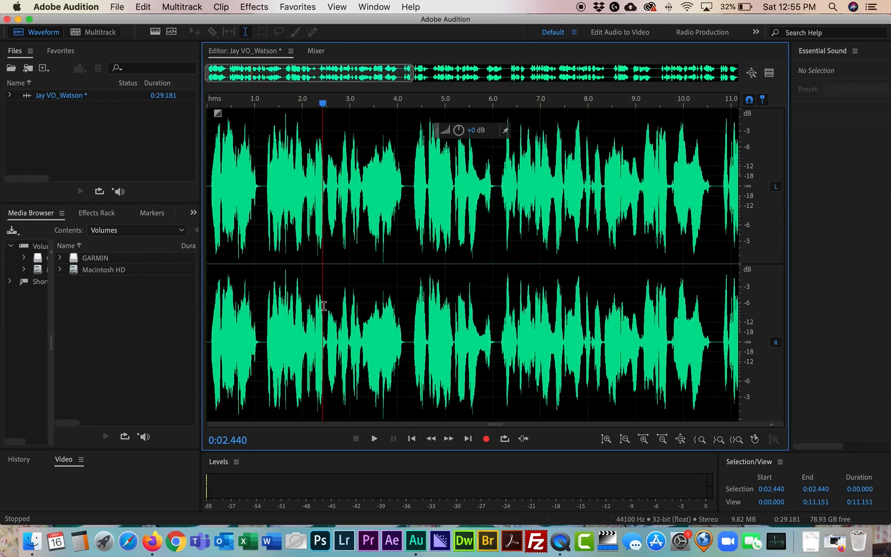
left_click(118, 7)
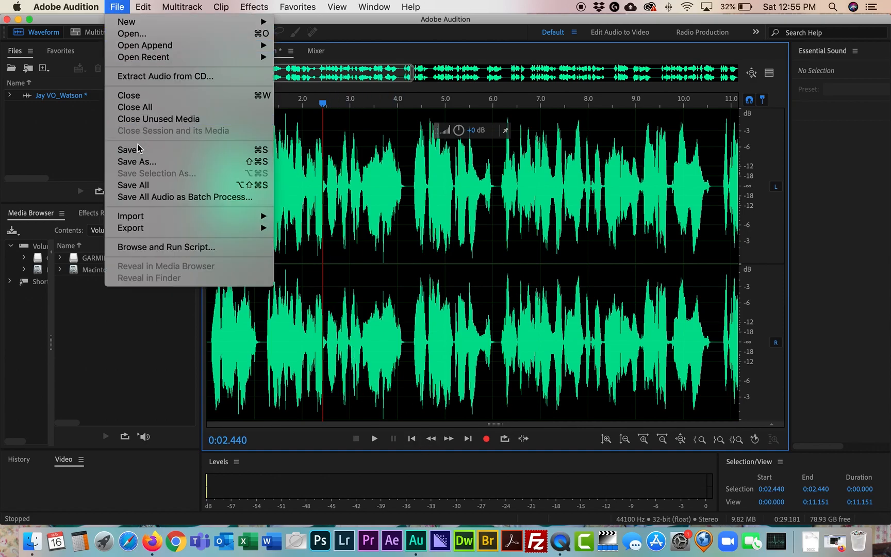
left_click(137, 162)
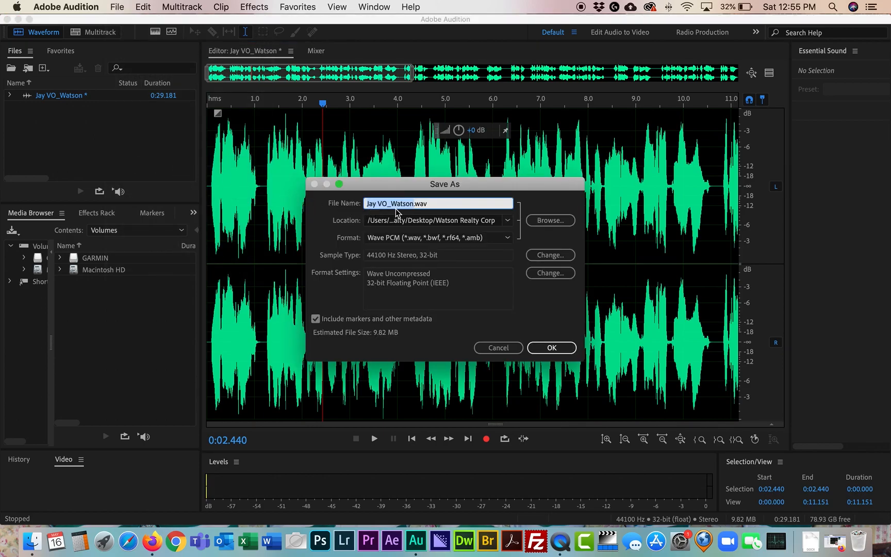
left_click(549, 222)
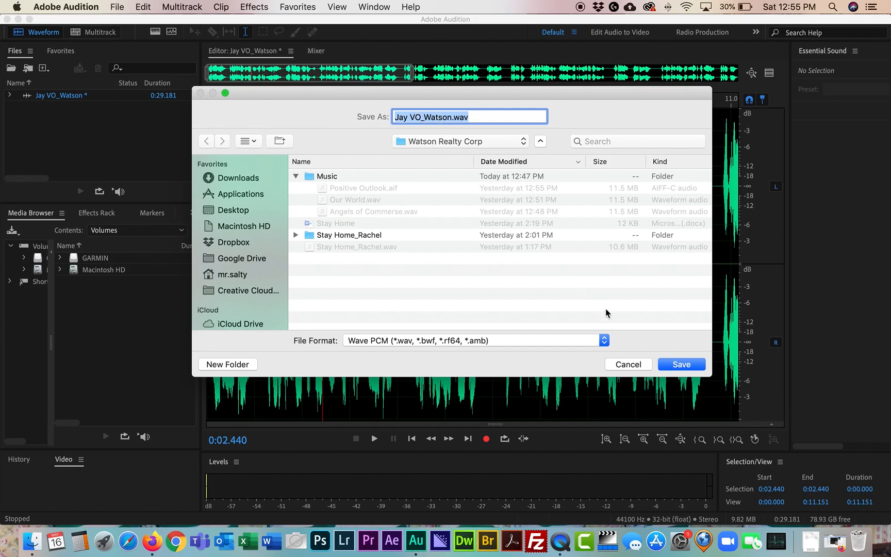
left_click(361, 340)
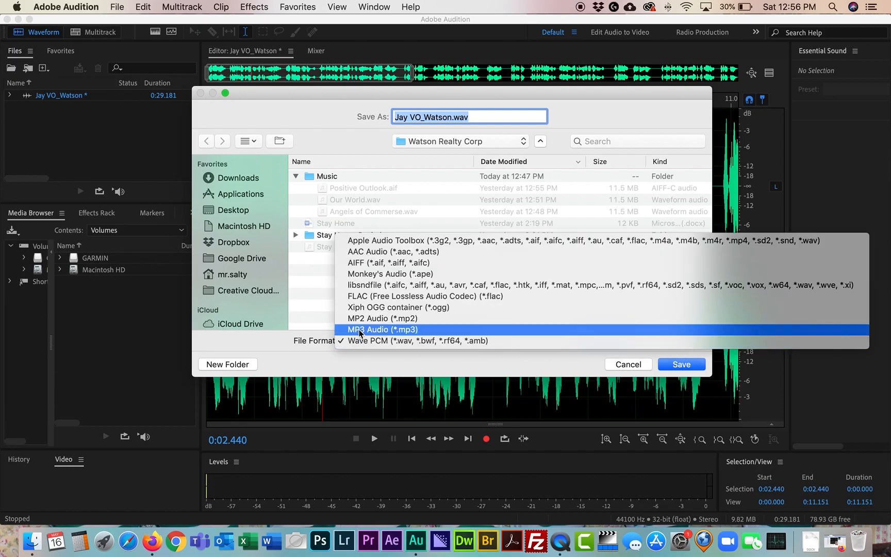
left_click(361, 360)
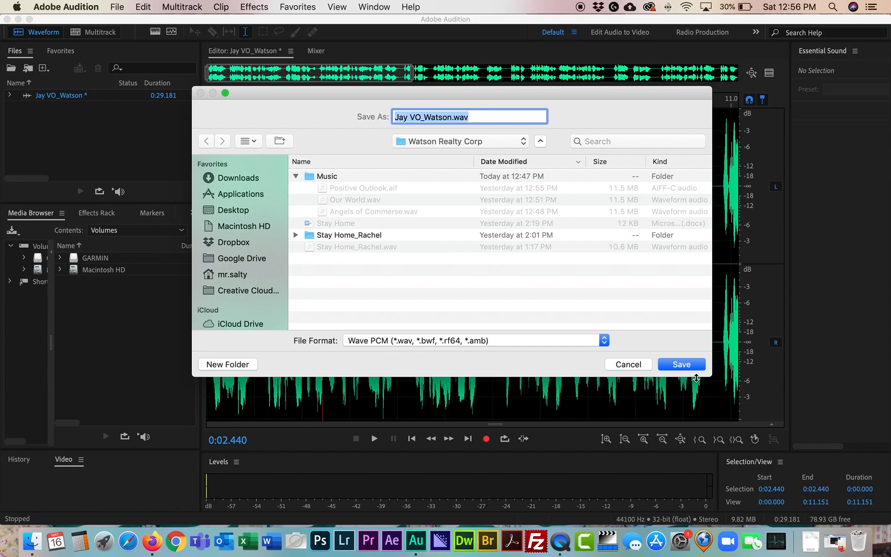
left_click(682, 366)
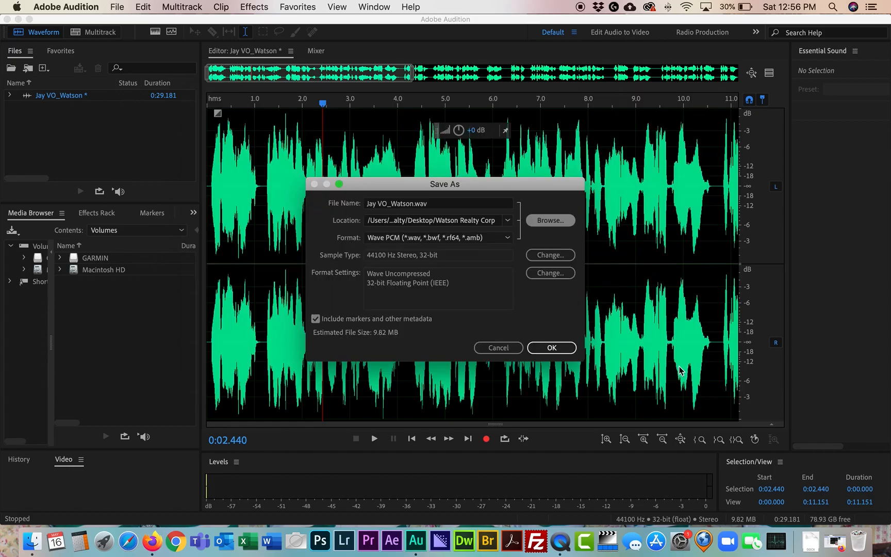
left_click(546, 351)
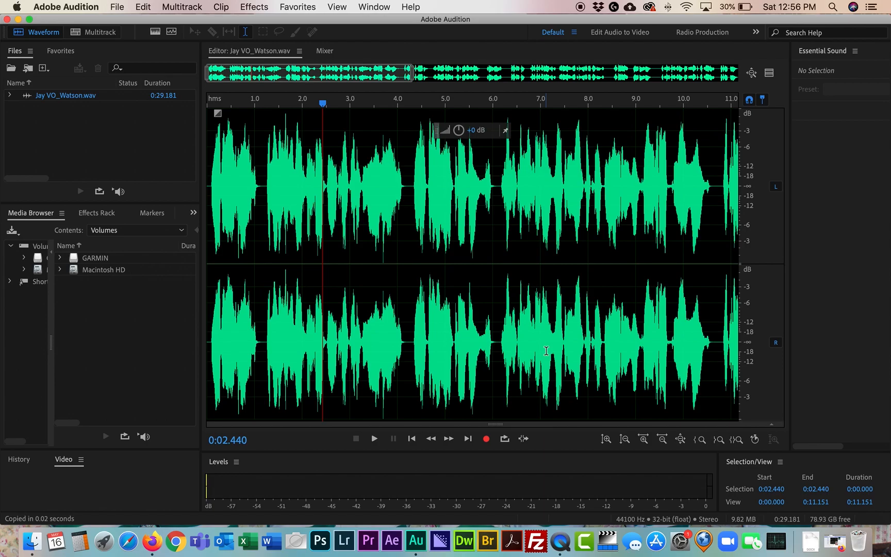
Step: Create a multitrack session named Watson in the Watson Realty Corp folder
left_click(86, 39)
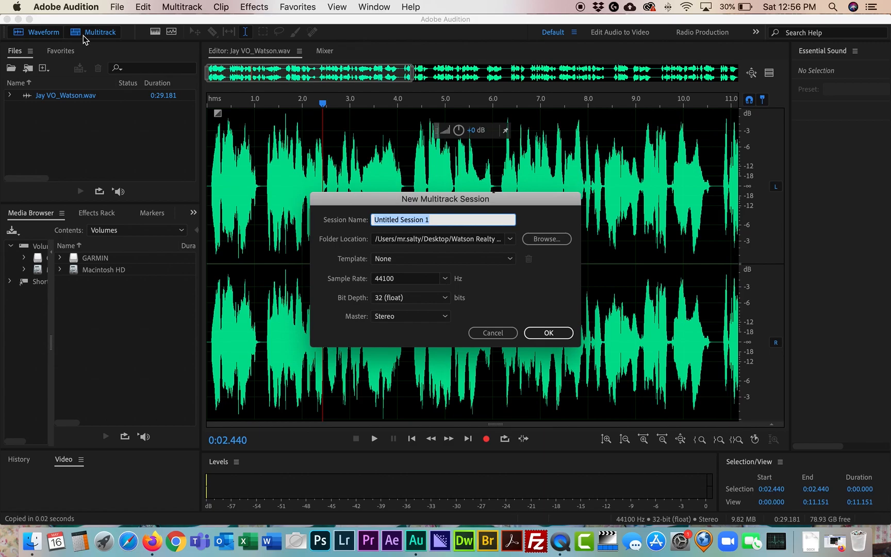
type("Watson")
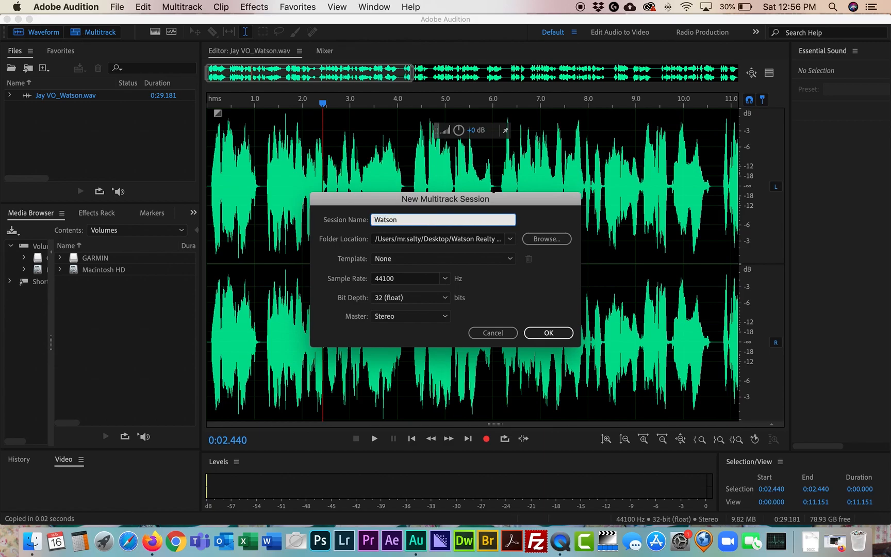
left_click(541, 239)
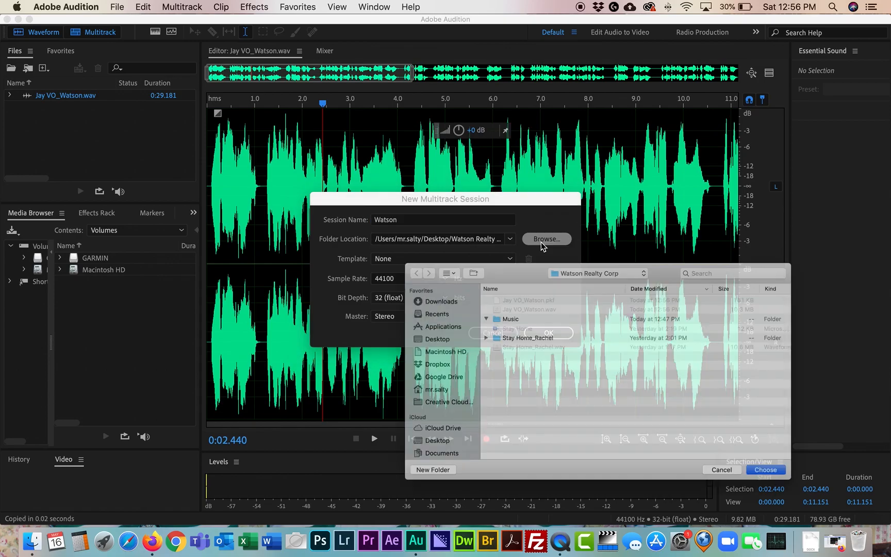
left_click_drag(492, 244, 423, 162)
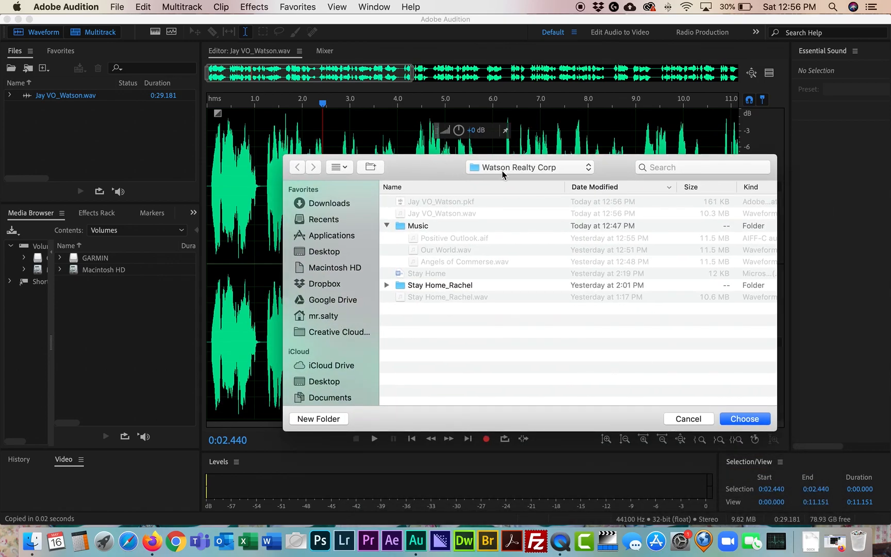
left_click(742, 419)
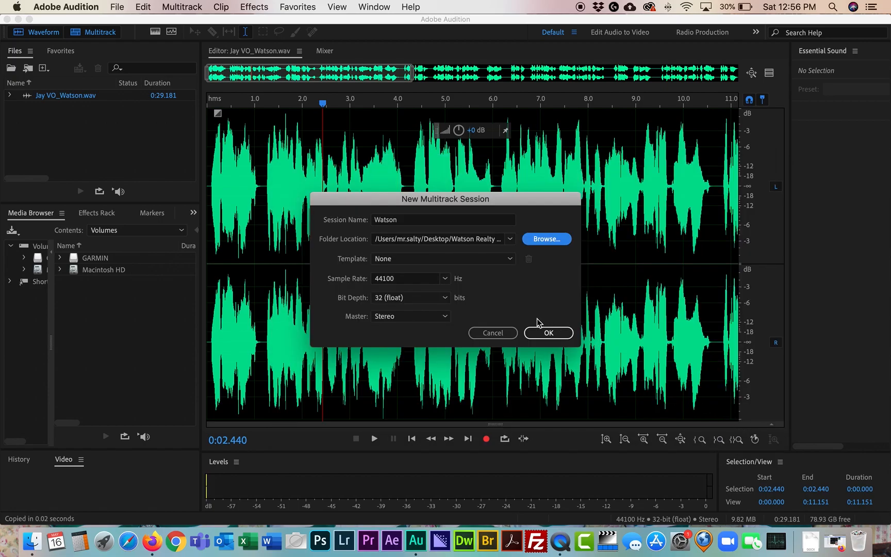
left_click(548, 333)
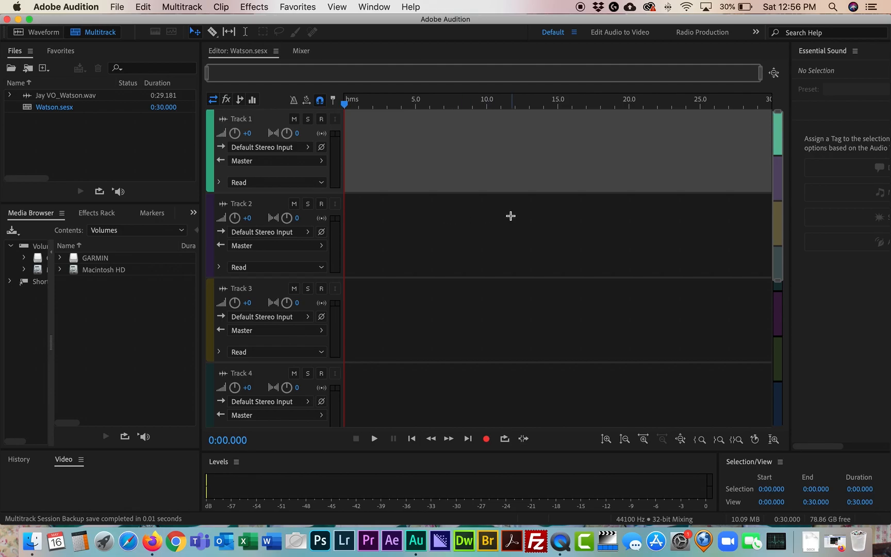
Step: Place the voice-over file at the start of Track 1 and enlarge the track heights
left_click(58, 97)
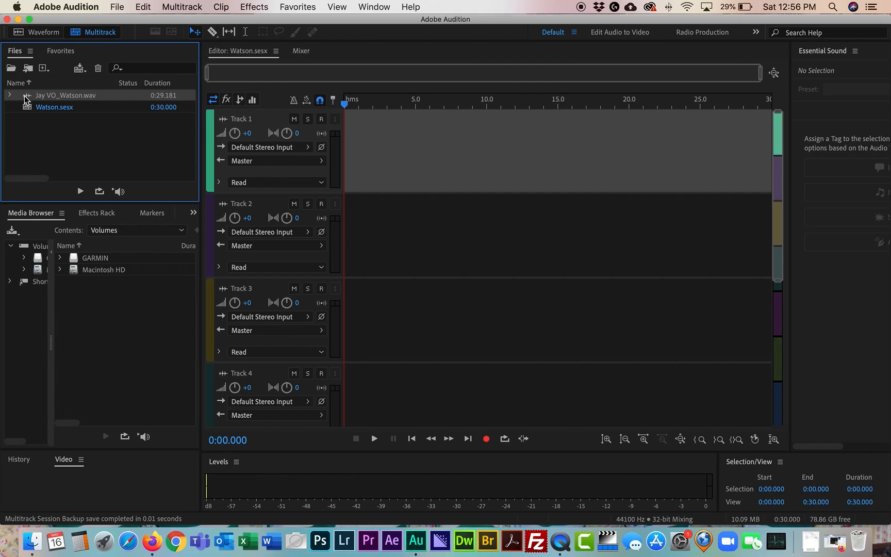
left_click_drag(25, 99, 330, 139)
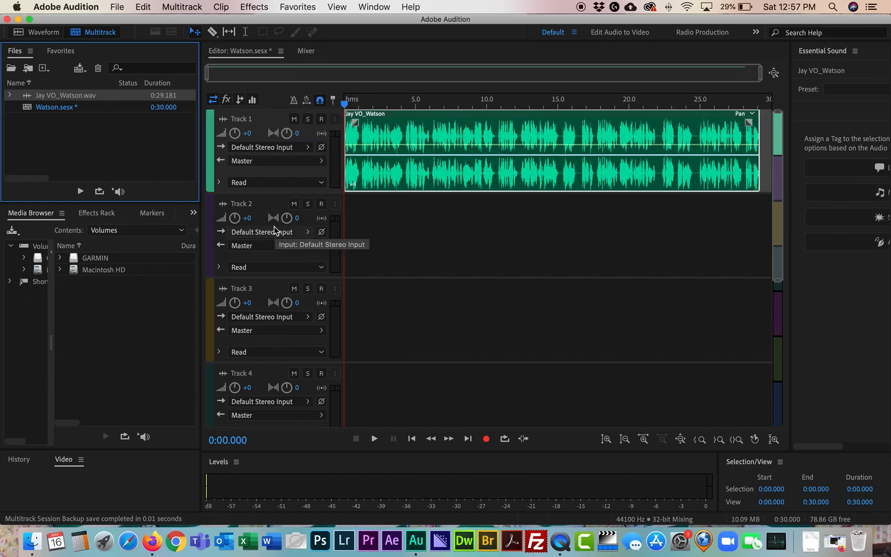
left_click(257, 194)
left_click_drag(256, 193, 260, 273)
scroll(262, 306, "down", 10)
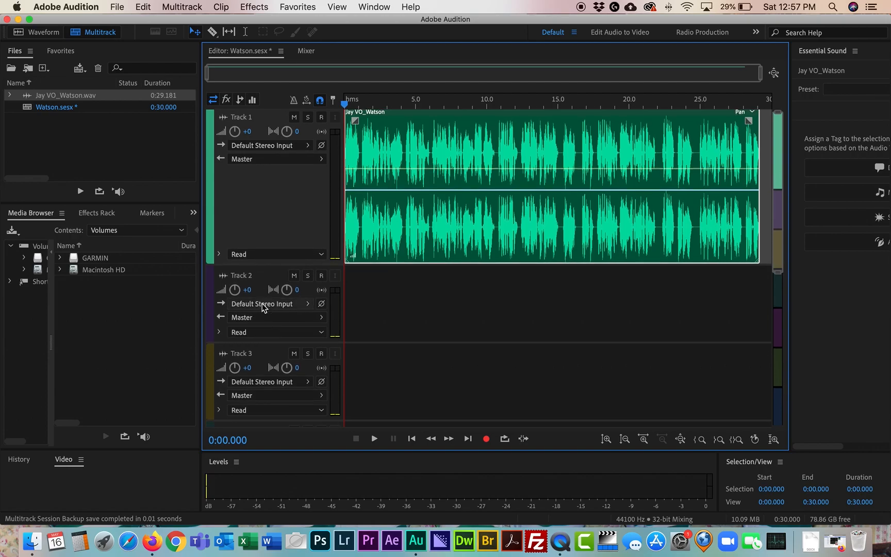
scroll(262, 305, "up", 10)
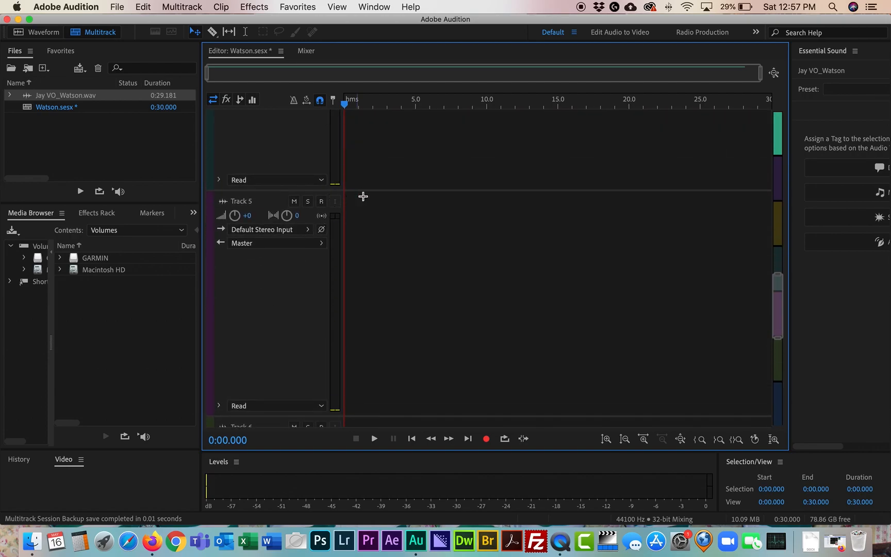
scroll(420, 193, "up", 10)
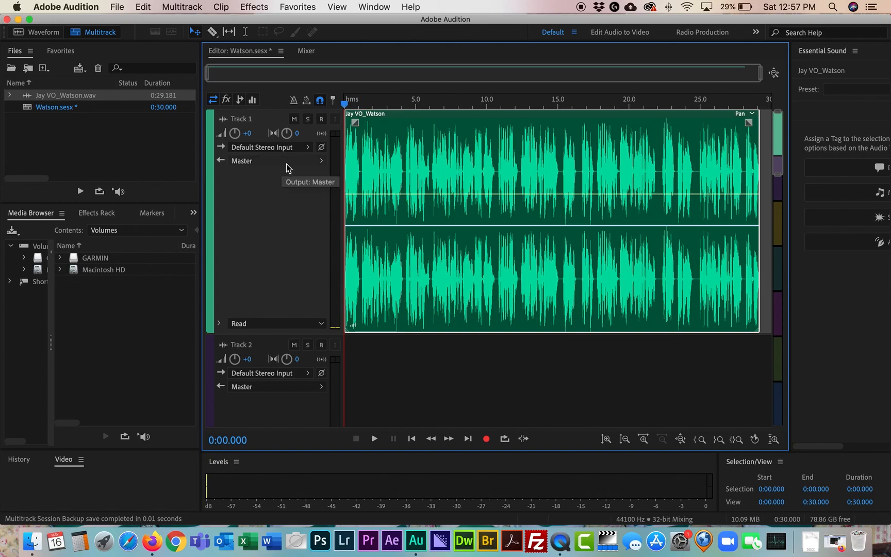
Step: Import Positive Outlook.aif from the Music folder and place it at the start of Track 2, converted to the session's sample rate
left_click(116, 8)
left_click(122, 35)
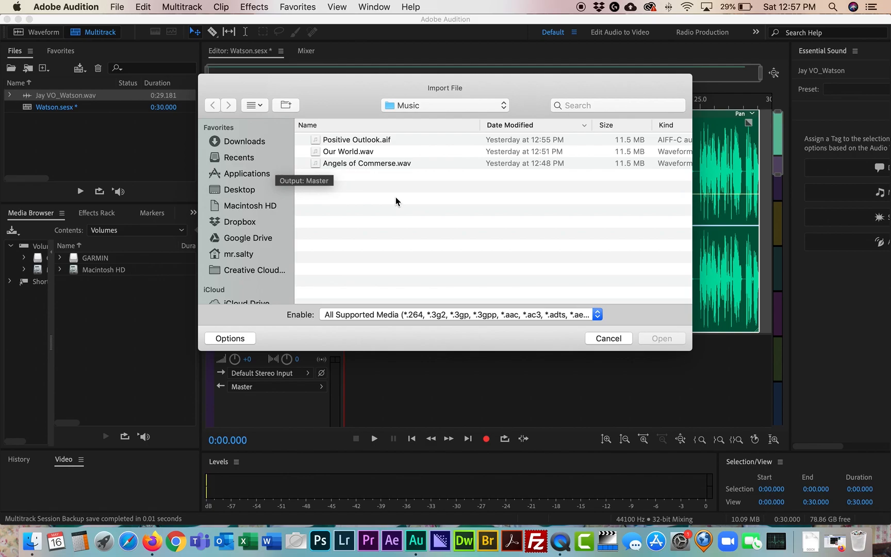
left_click(346, 145)
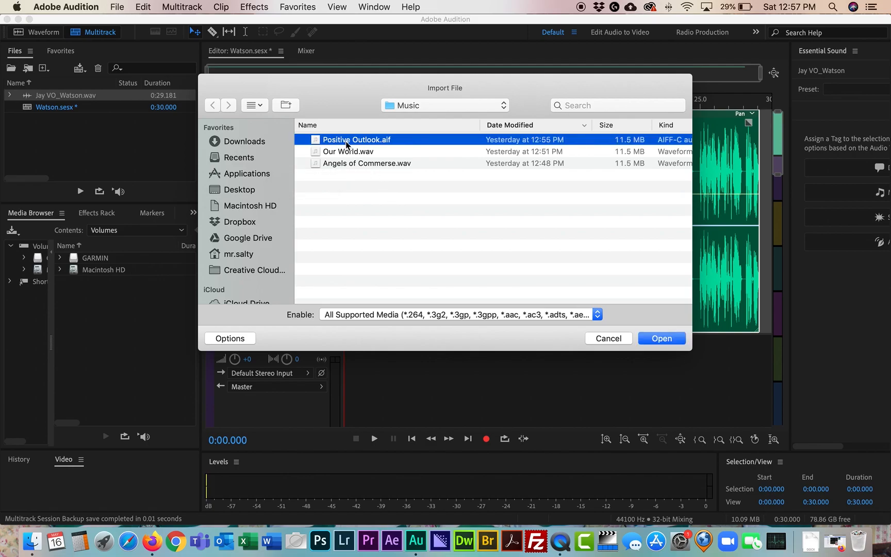
left_click(651, 339)
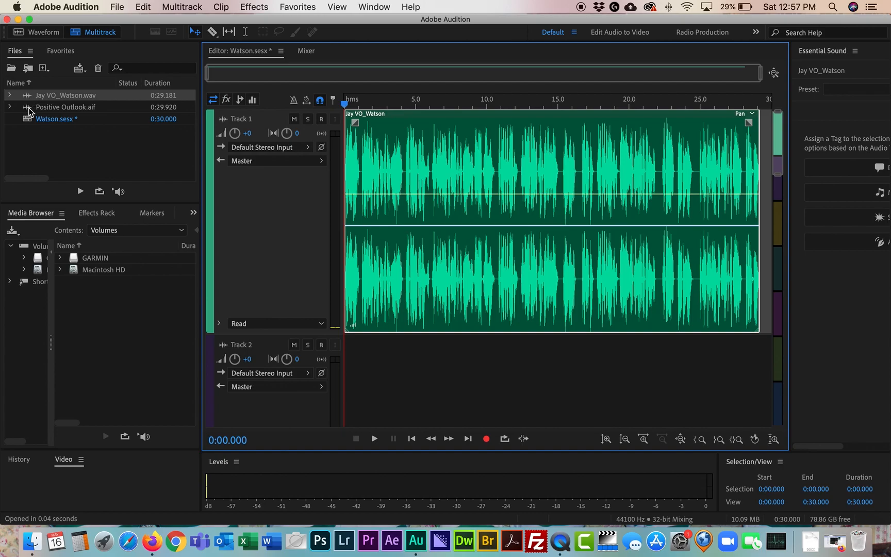
left_click_drag(30, 110, 332, 380)
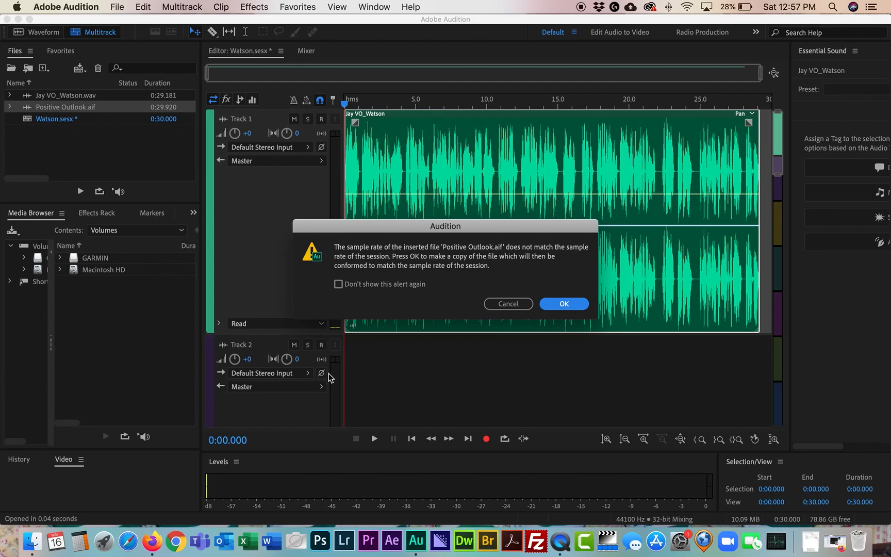
left_click(558, 305)
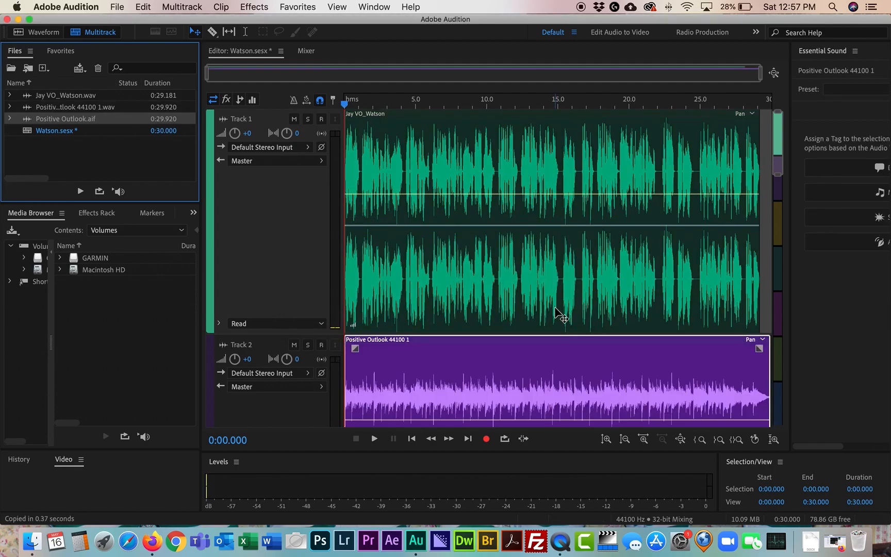
Step: Play the mix and lower the volume envelope of the whole music clip on Track 2 well beneath the voice-over
left_click_drag(270, 335, 260, 282)
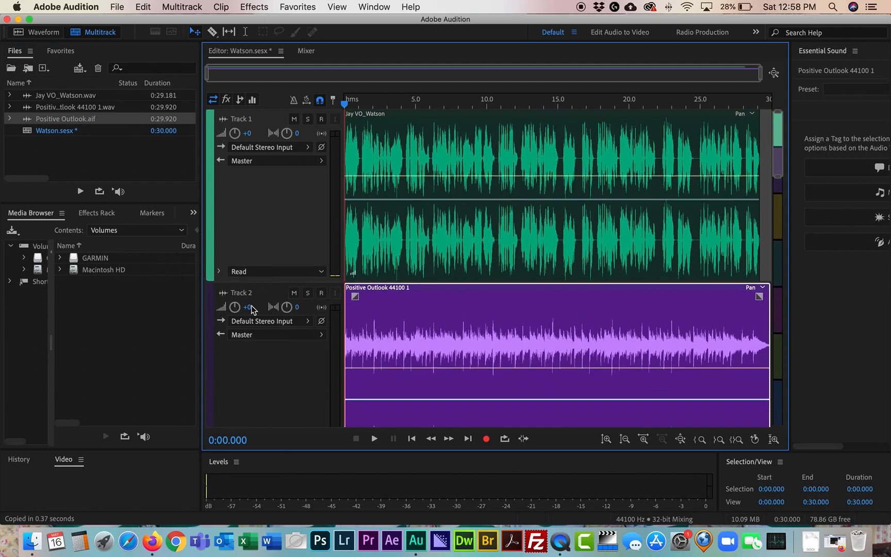
key("space")
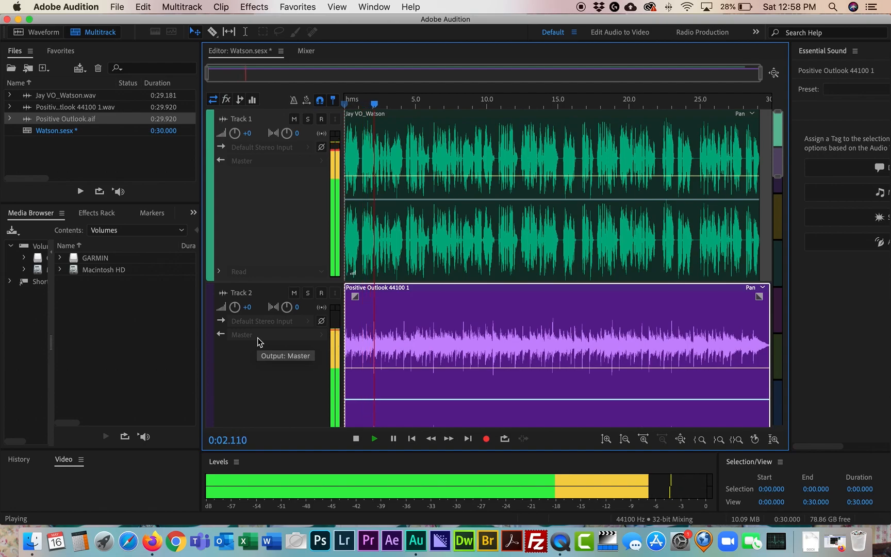
key("space")
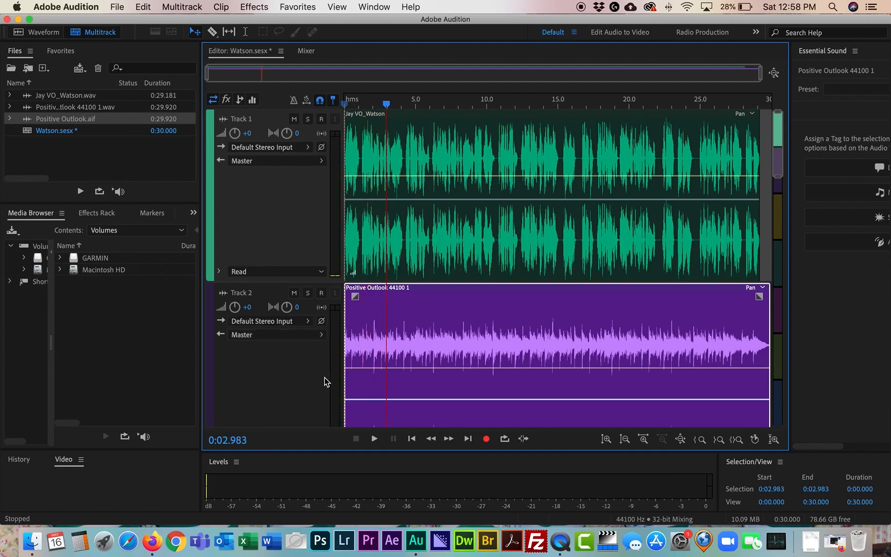
key("space")
left_click(413, 368)
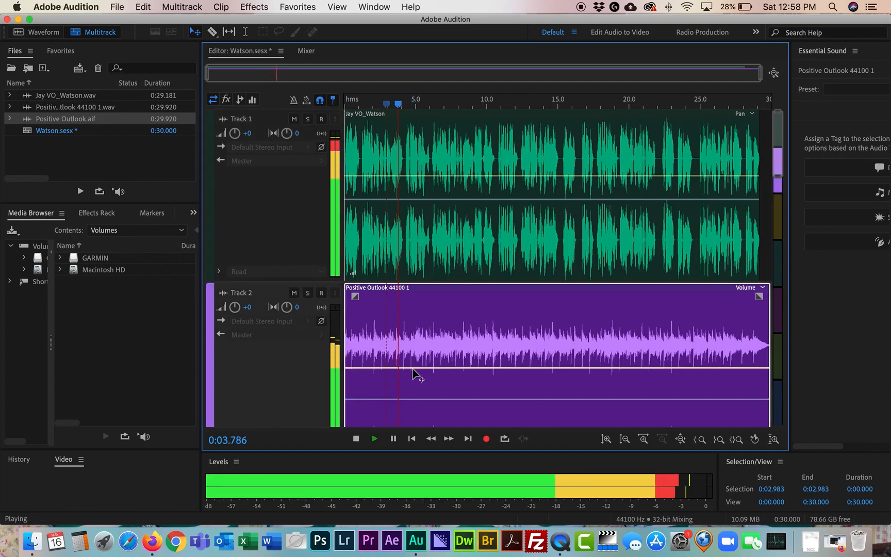
left_click_drag(415, 370, 409, 417)
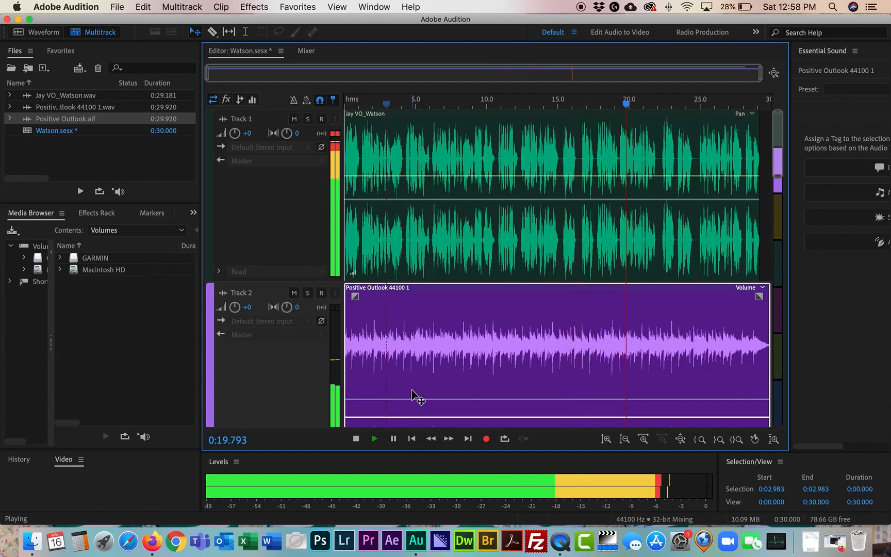
key("space")
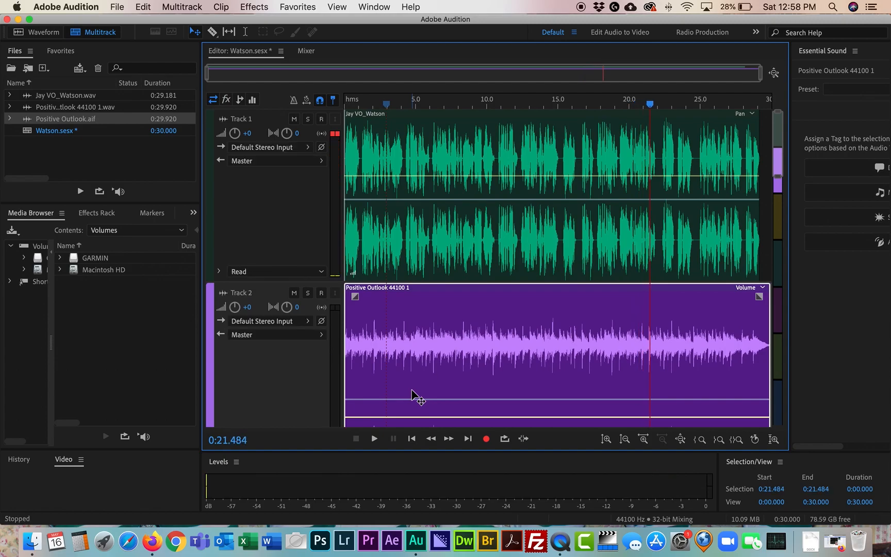
Step: Mix down the entire session to a new file and play back its first four seconds
left_click(180, 8)
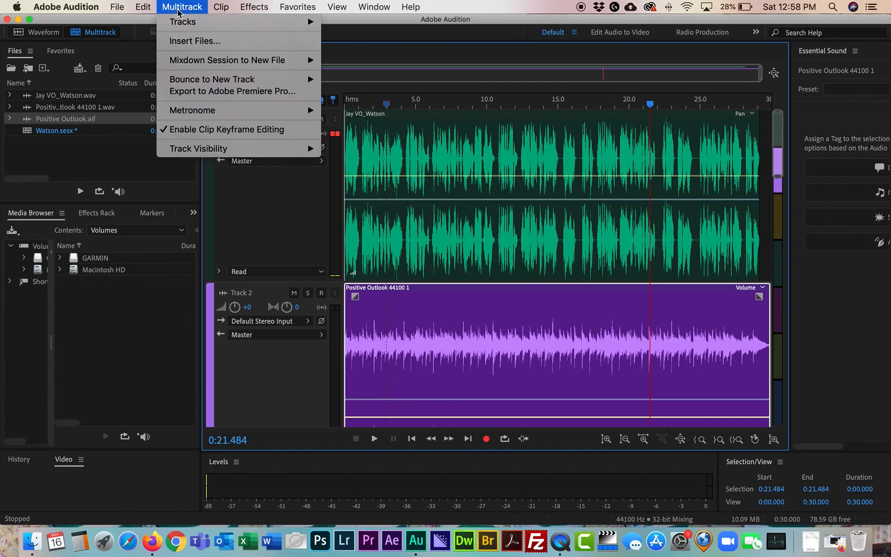
mouse_move(194, 62)
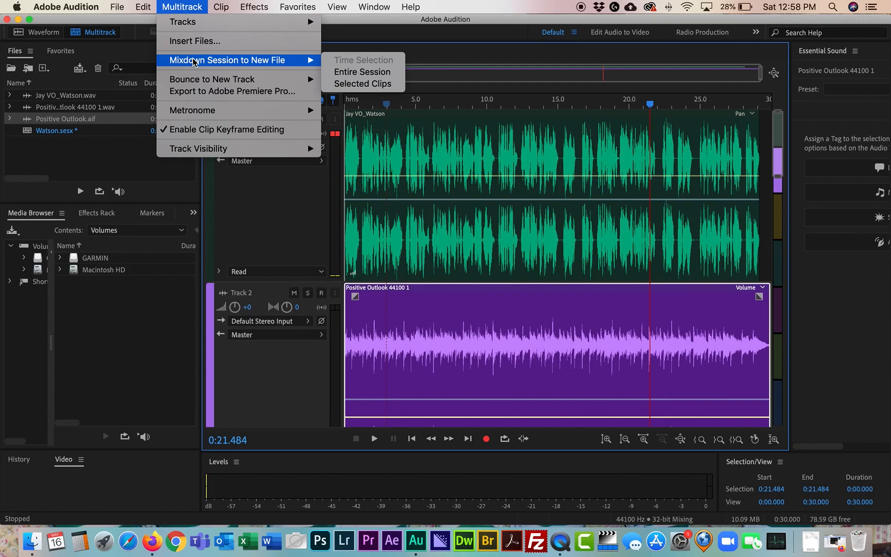
left_click(343, 73)
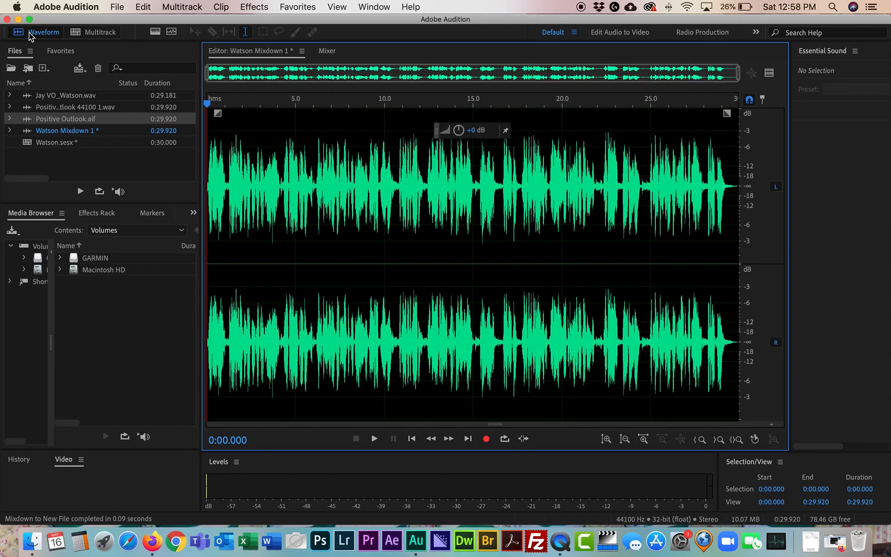
key("space")
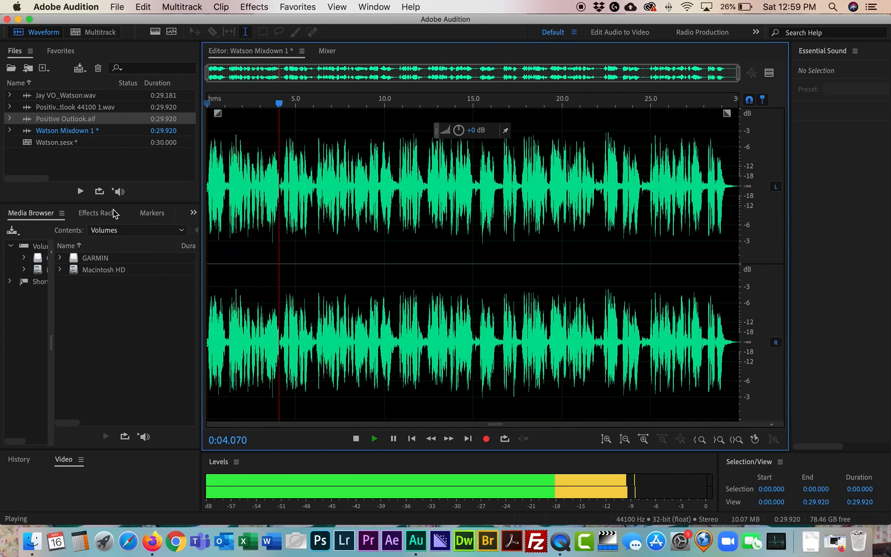
key("space")
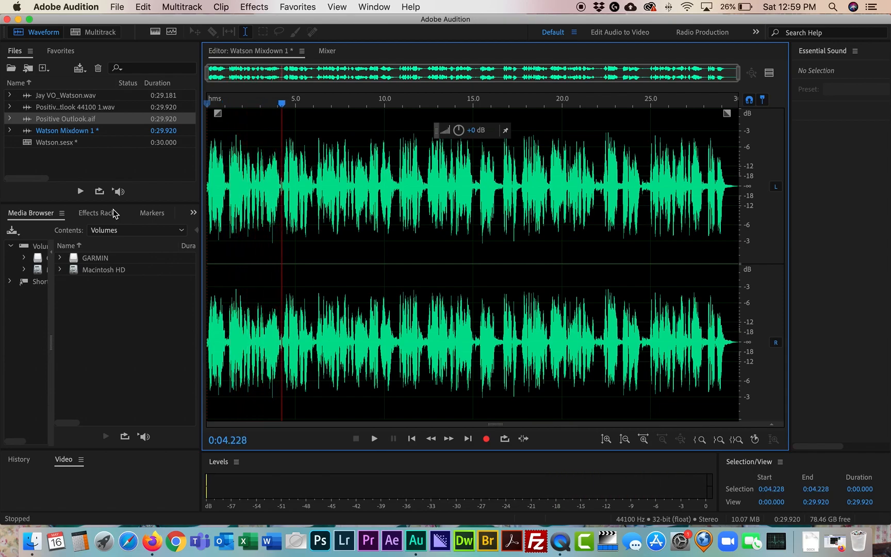
Step: Save the mixdown as You Stay Home.wav in Wave PCM format in the Watson Realty Corp folder
left_click(117, 6)
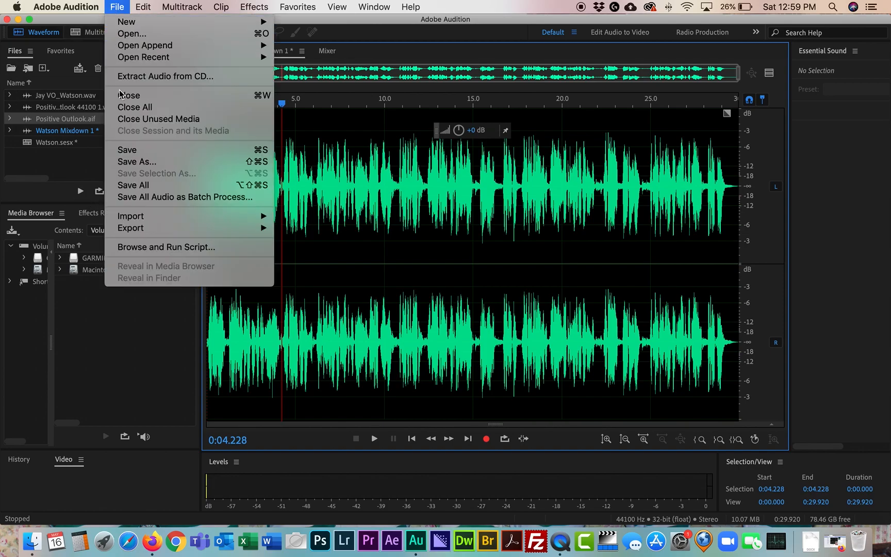
left_click(127, 163)
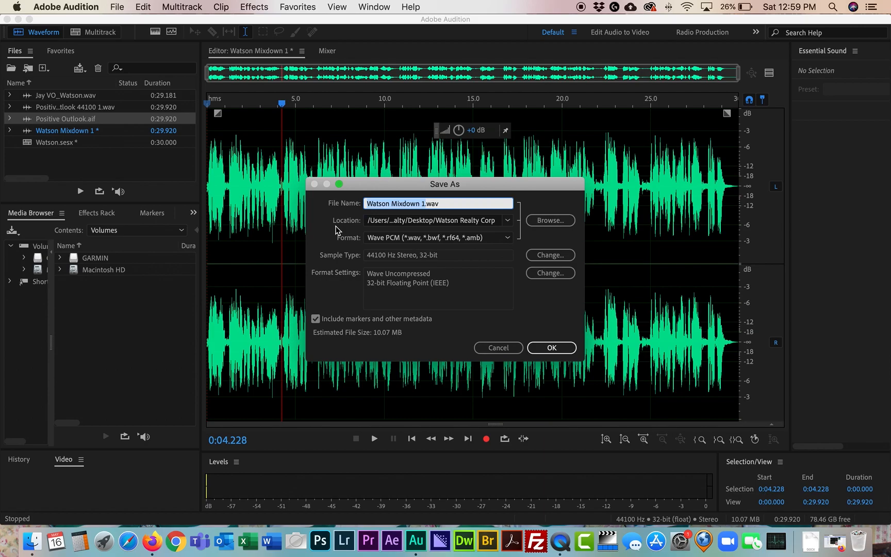
type("You Sta")
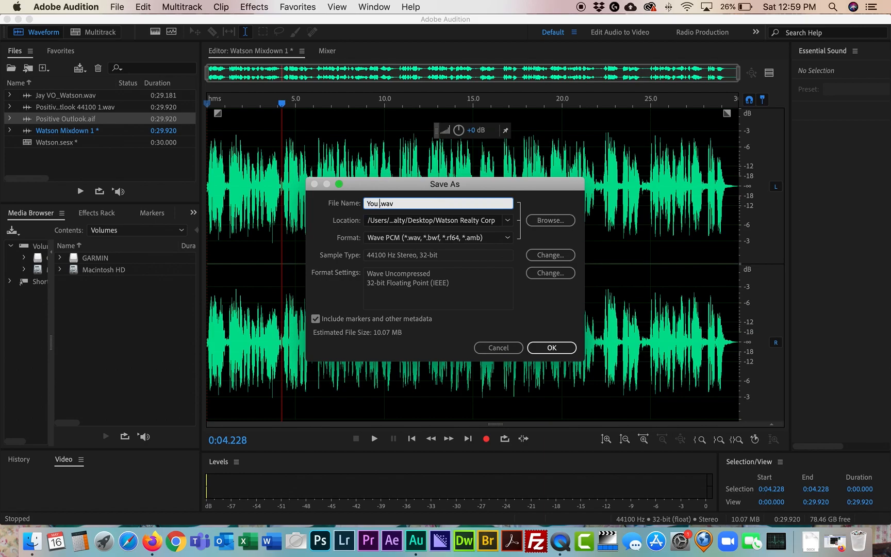
type("y Home")
left_click(549, 349)
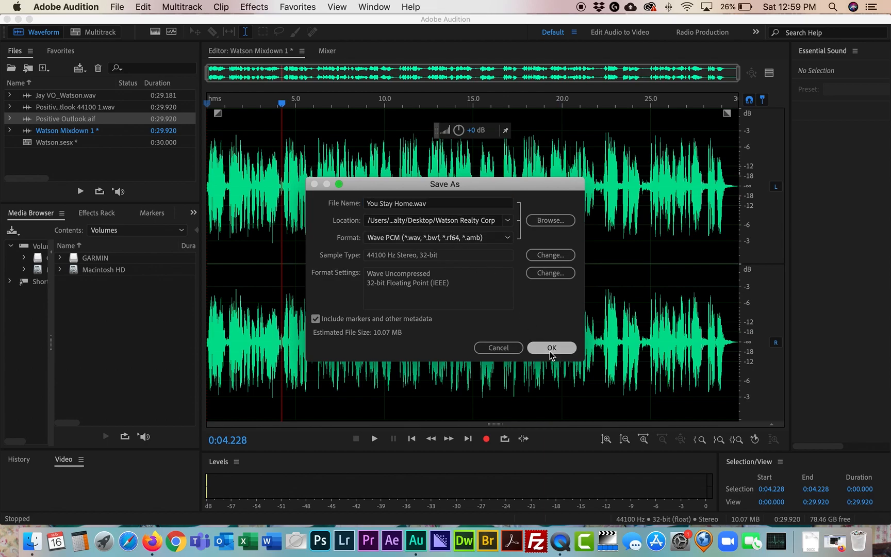